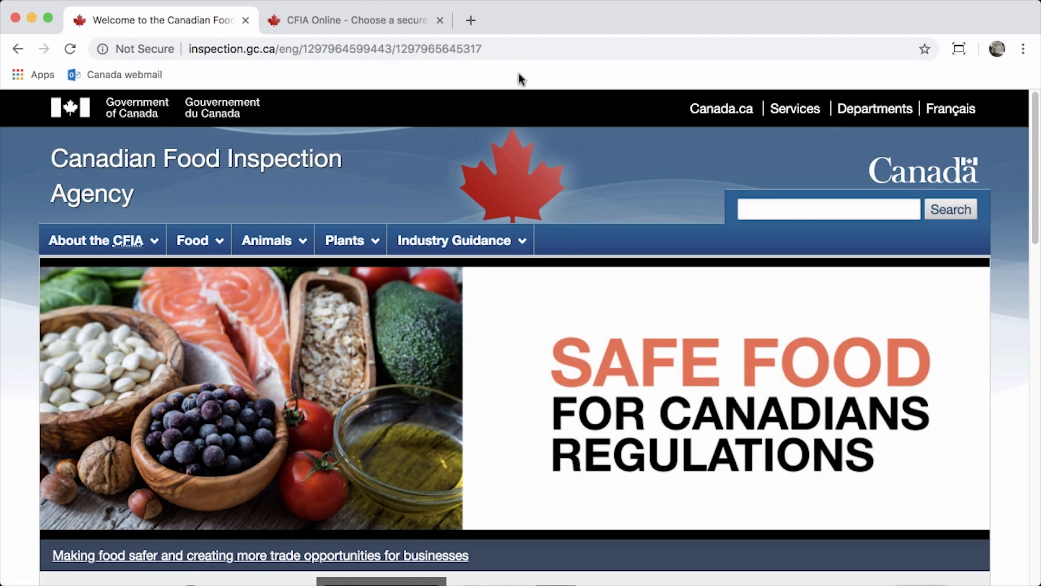
# Open the Safe Food for Canadians Regulations page at inspection.gc.ca/safefood
pyautogui.click(517, 47)
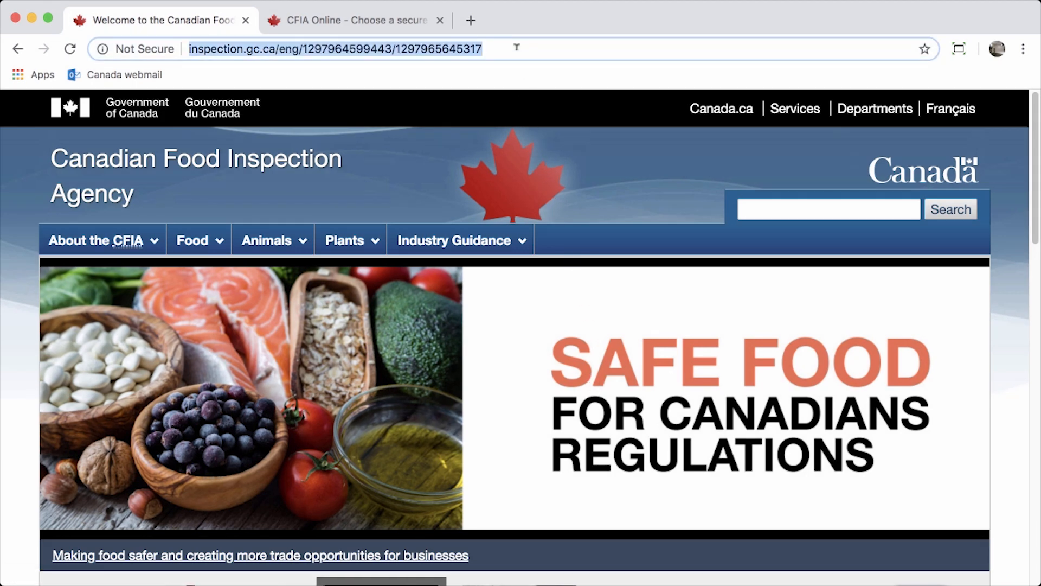
pyautogui.write('i')
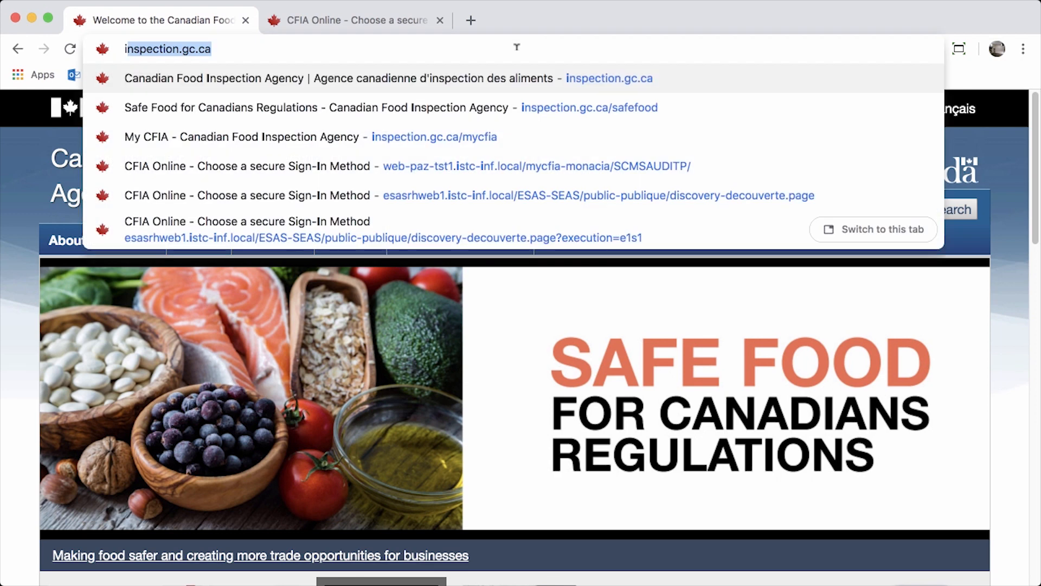
pyautogui.write('nspec')
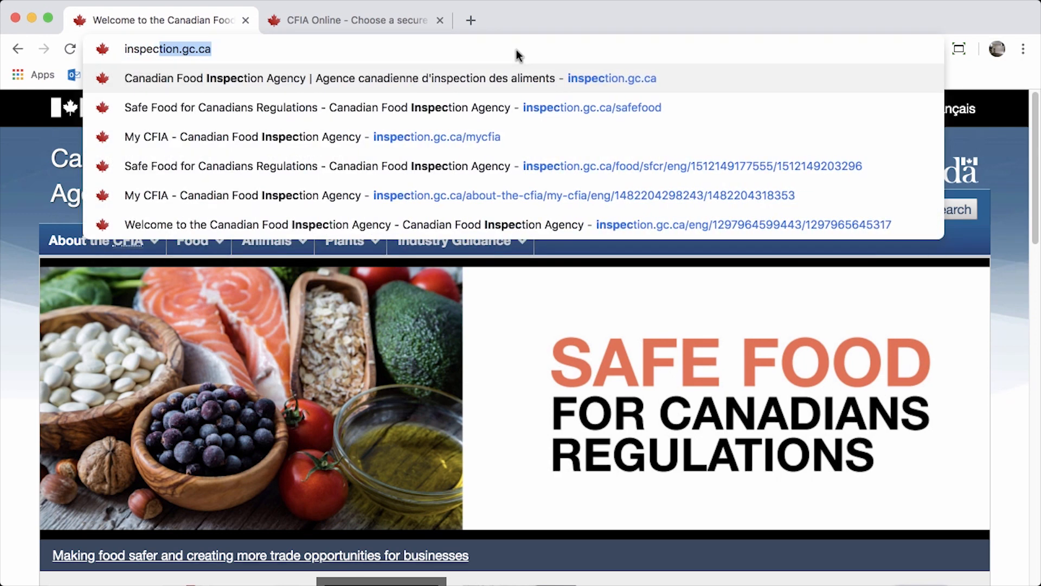
pyautogui.write('tion.gc.ca')
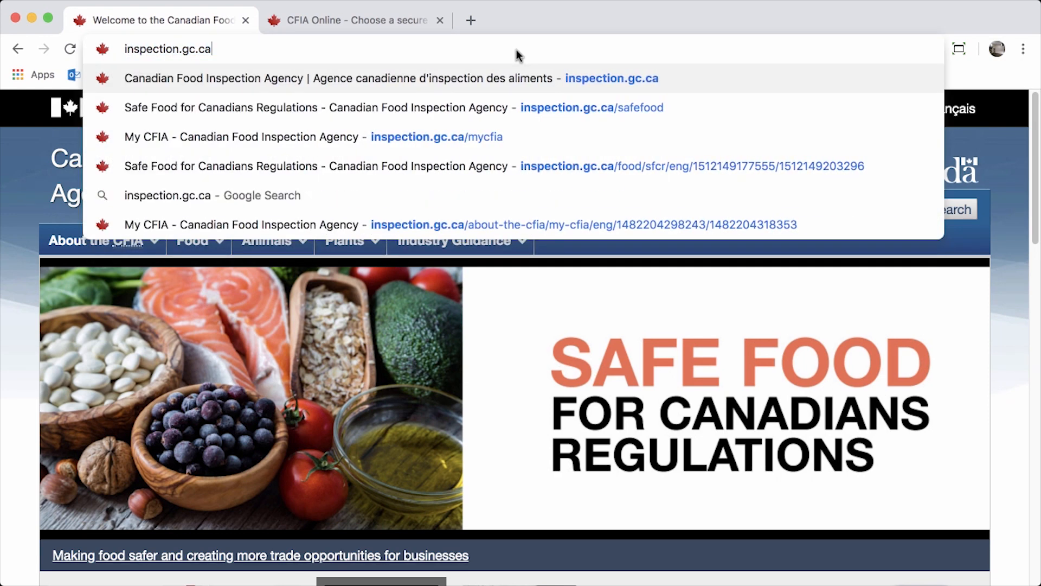
pyautogui.write('/safefood')
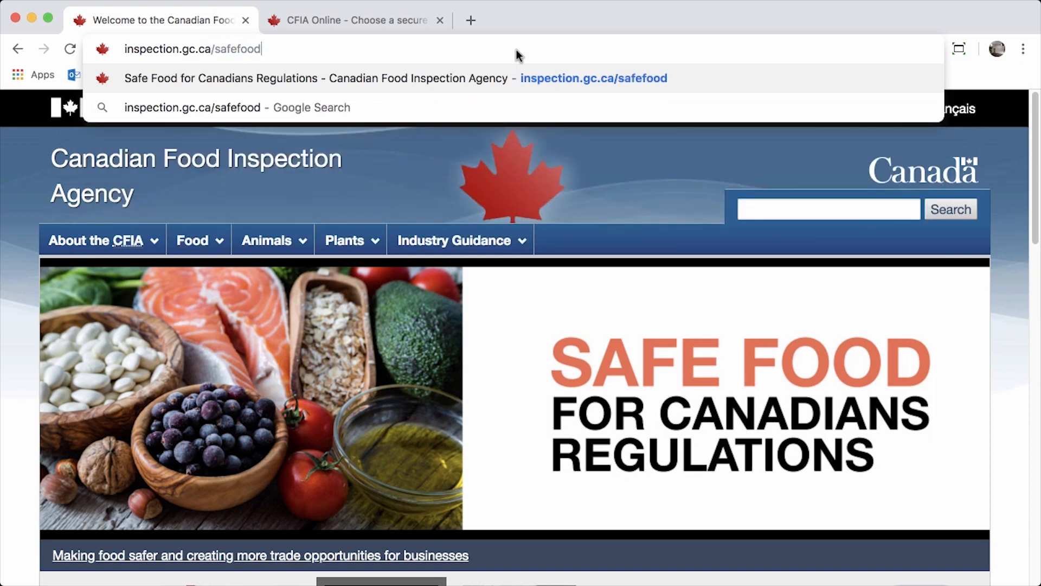
pyautogui.press('Return')
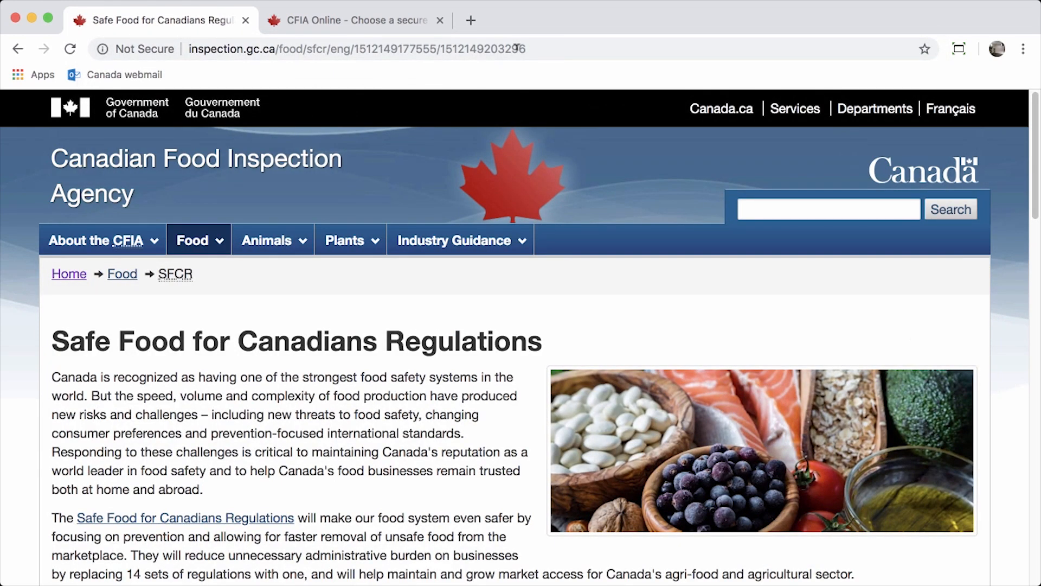
# Look through the Safe Food for Canadians Regulations page, including its services and information links and the featured content
pyautogui.scroll(-5, 623, 333)
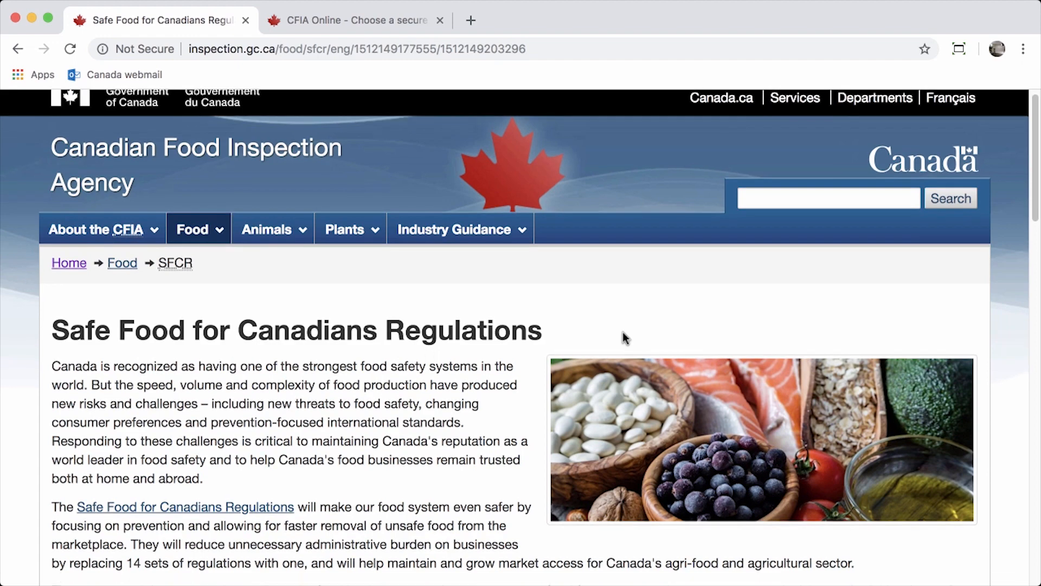
pyautogui.scroll(-3, 624, 337)
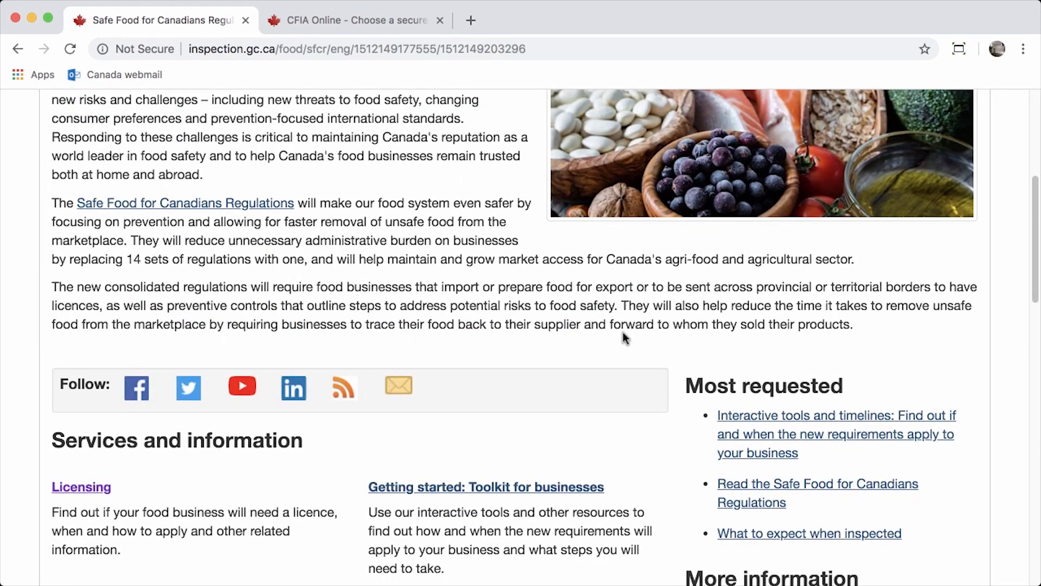
pyautogui.scroll(-4, 624, 334)
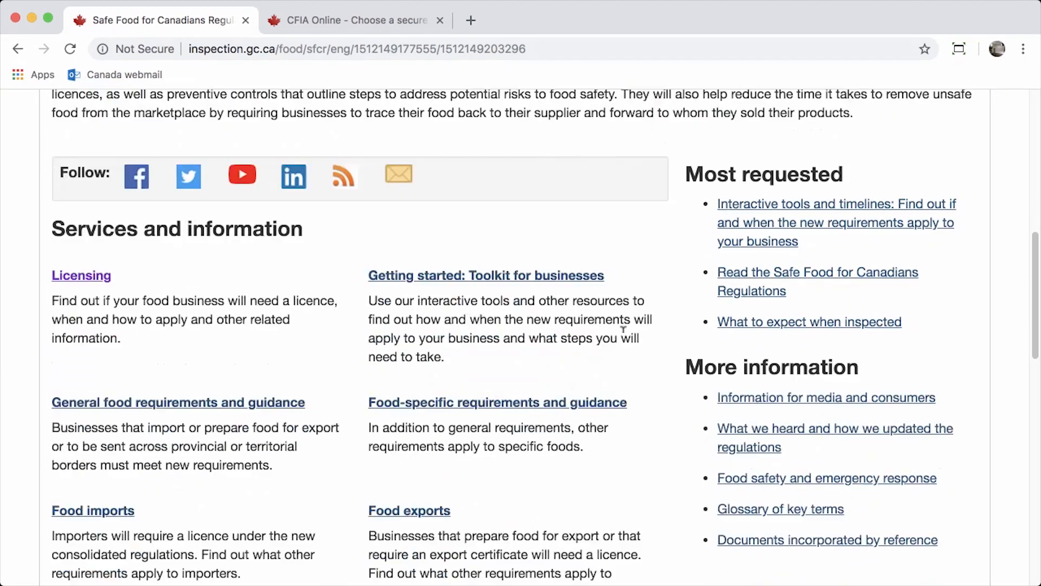
pyautogui.scroll(-1, 623, 332)
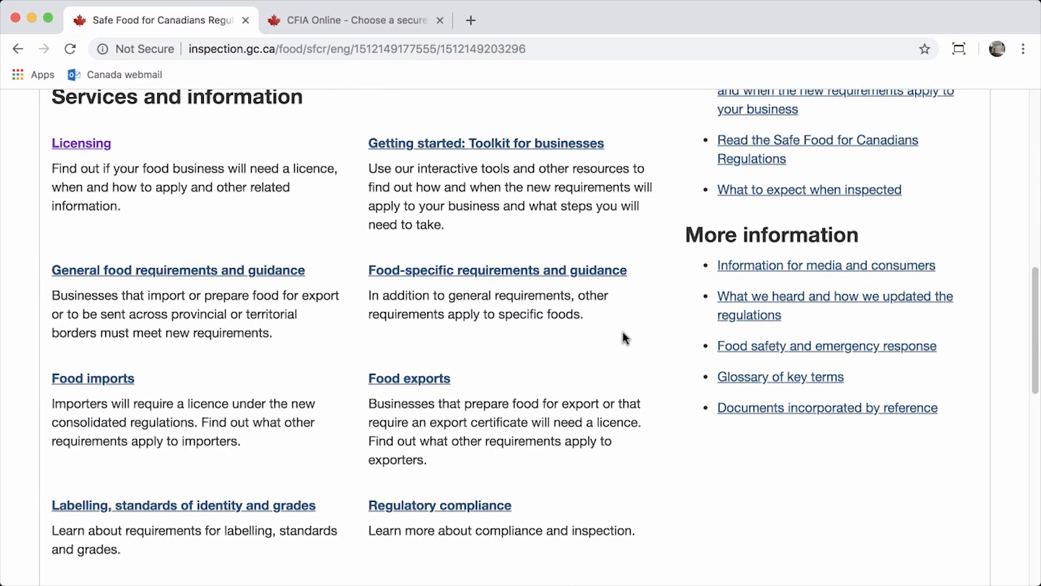
pyautogui.scroll(-2, 623, 331)
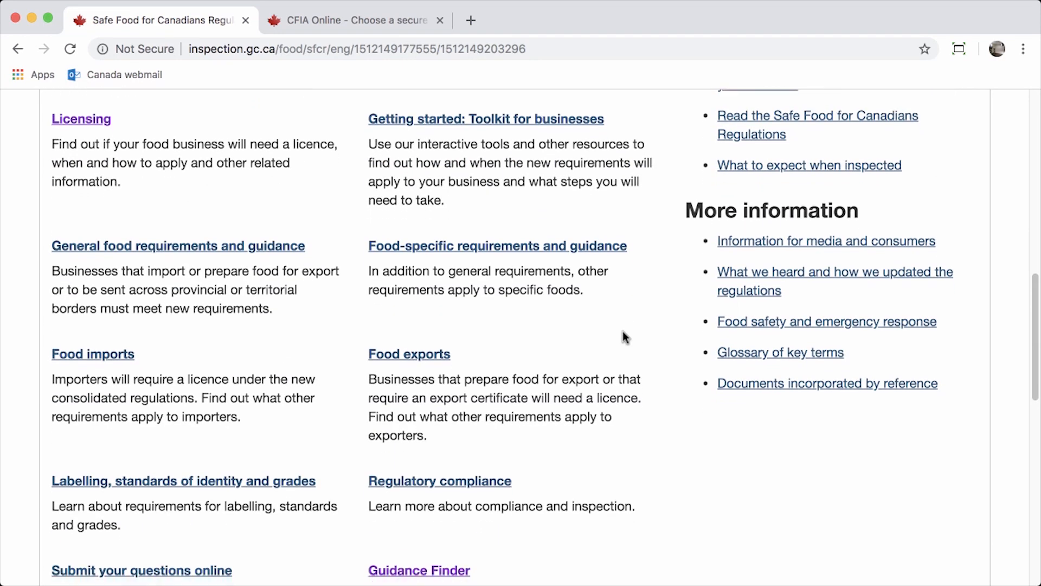
pyautogui.scroll(-5, 624, 331)
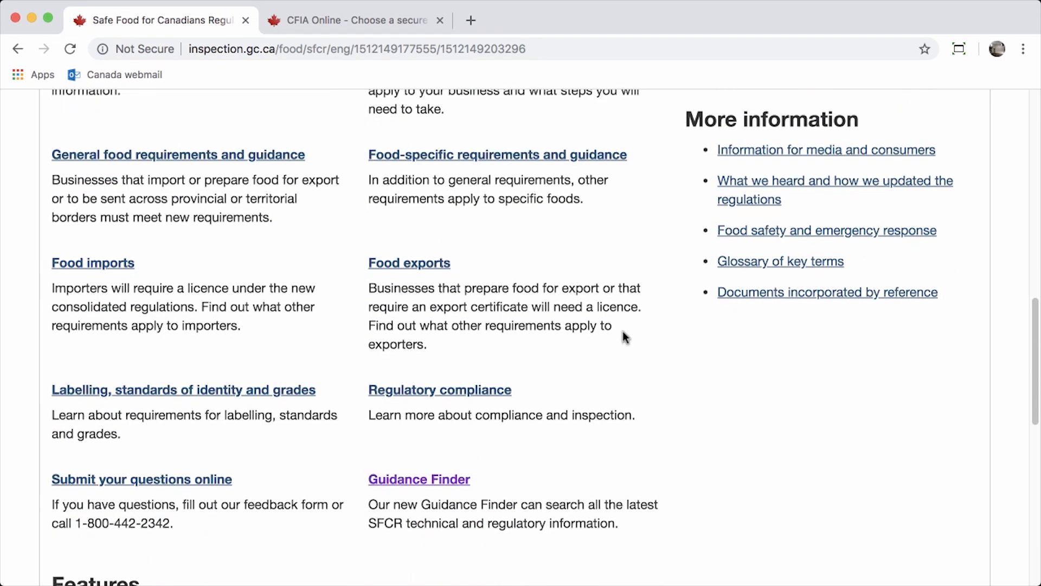
pyautogui.scroll(-6, 623, 333)
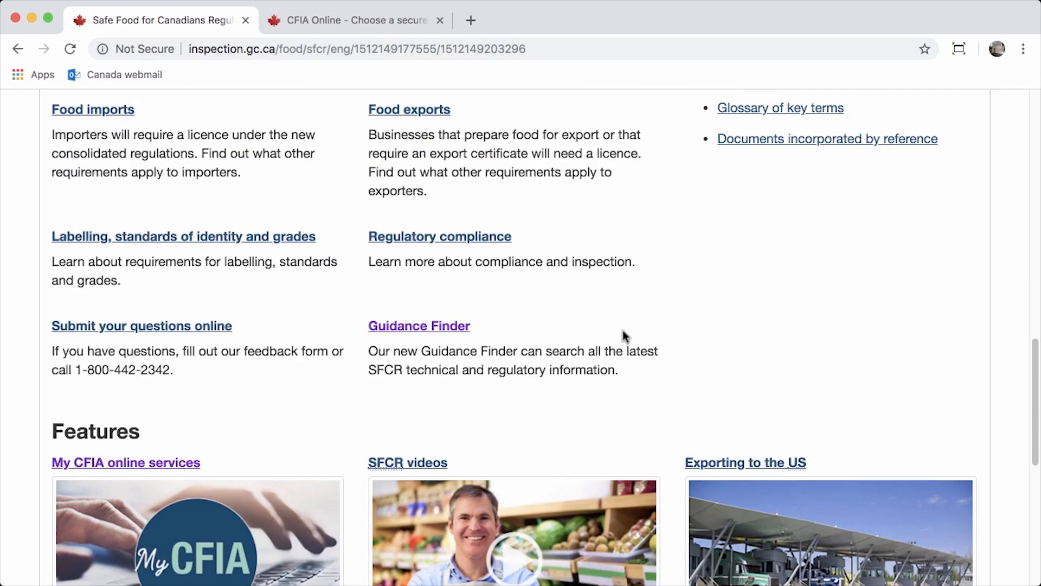
pyautogui.scroll(-5, 623, 330)
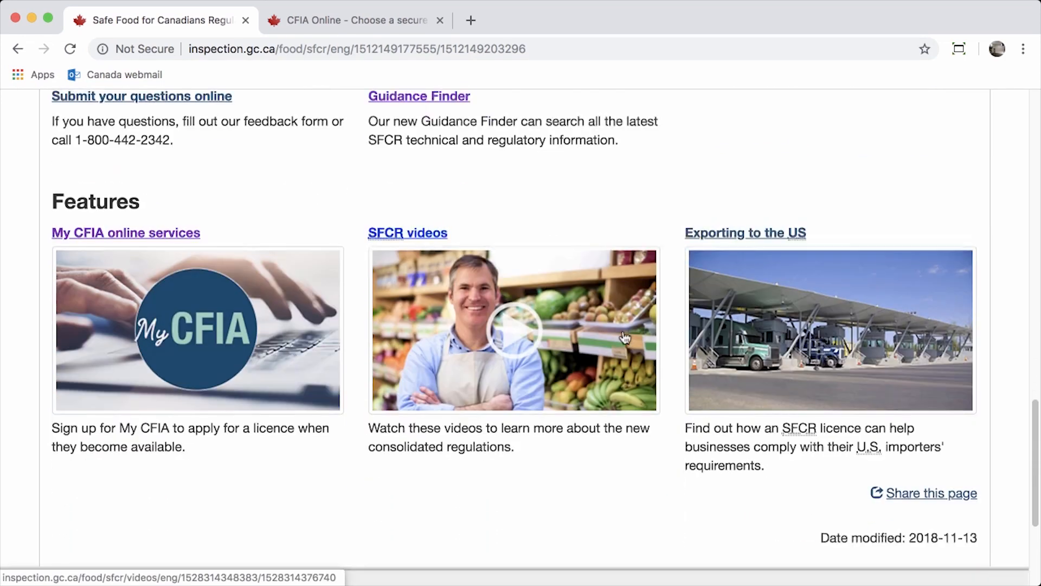
pyautogui.scroll(7, 622, 330)
pyautogui.scroll(20, 623, 335)
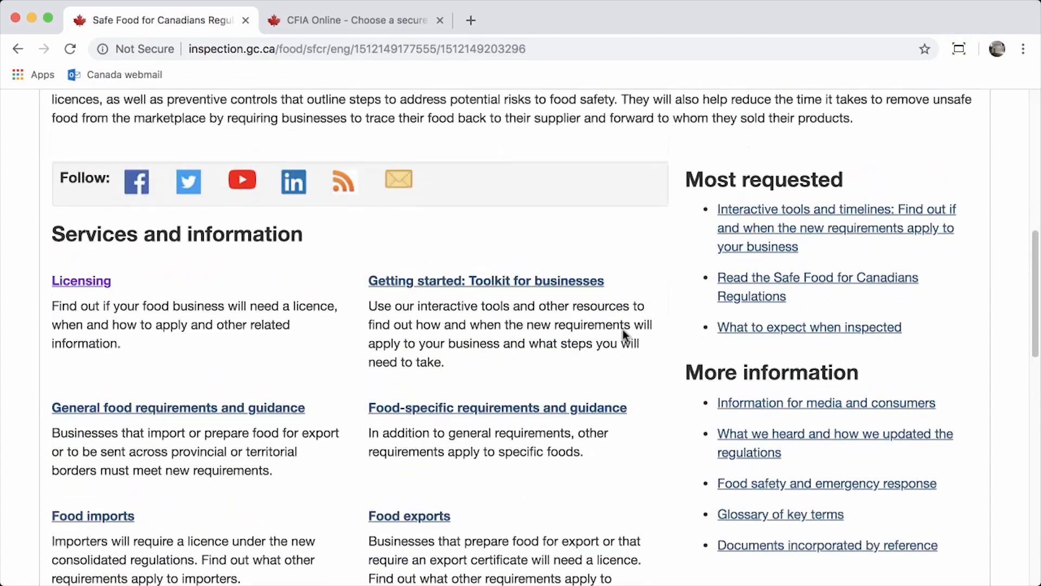
pyautogui.scroll(8, 623, 331)
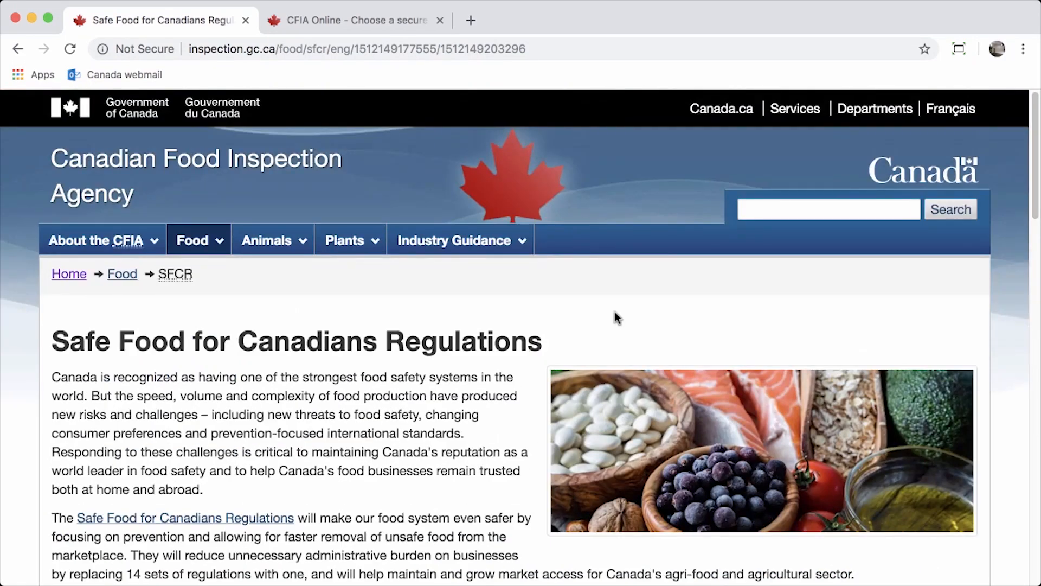
# Open the My CFIA page at inspection.gc.ca/mycfia
pyautogui.click(500, 49)
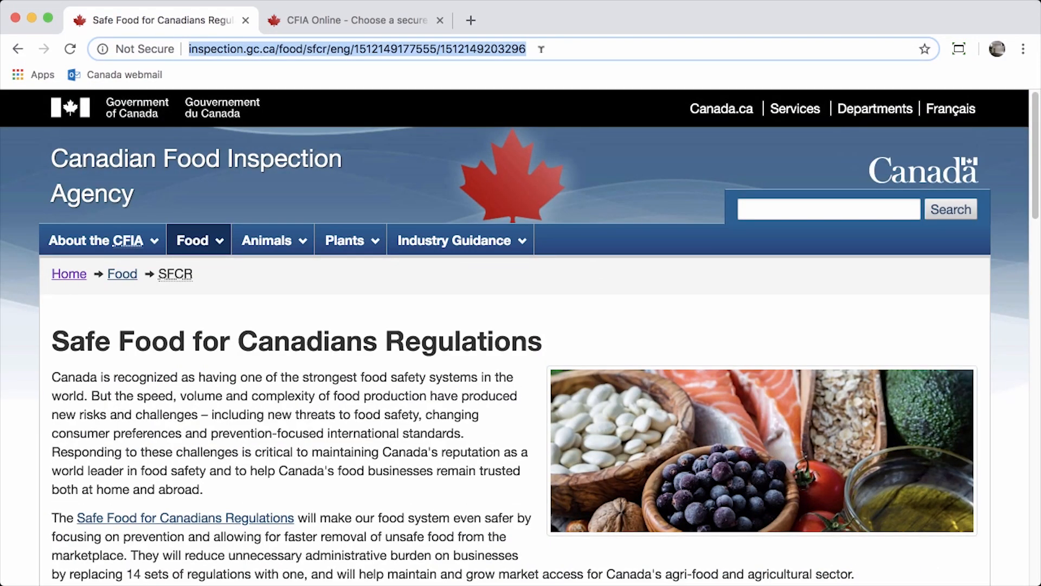
pyautogui.write('inspec')
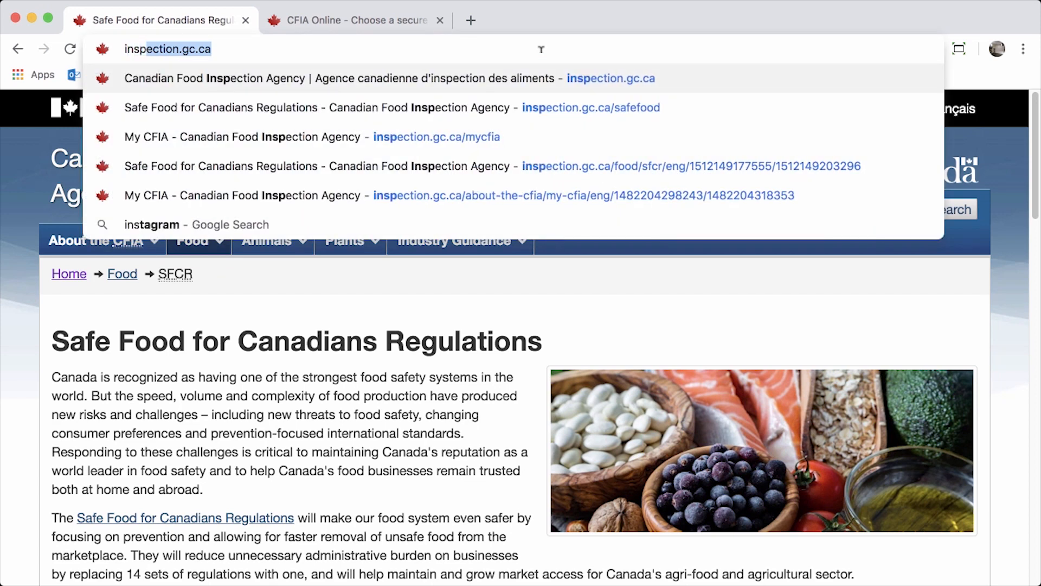
pyautogui.write('tion.gc')
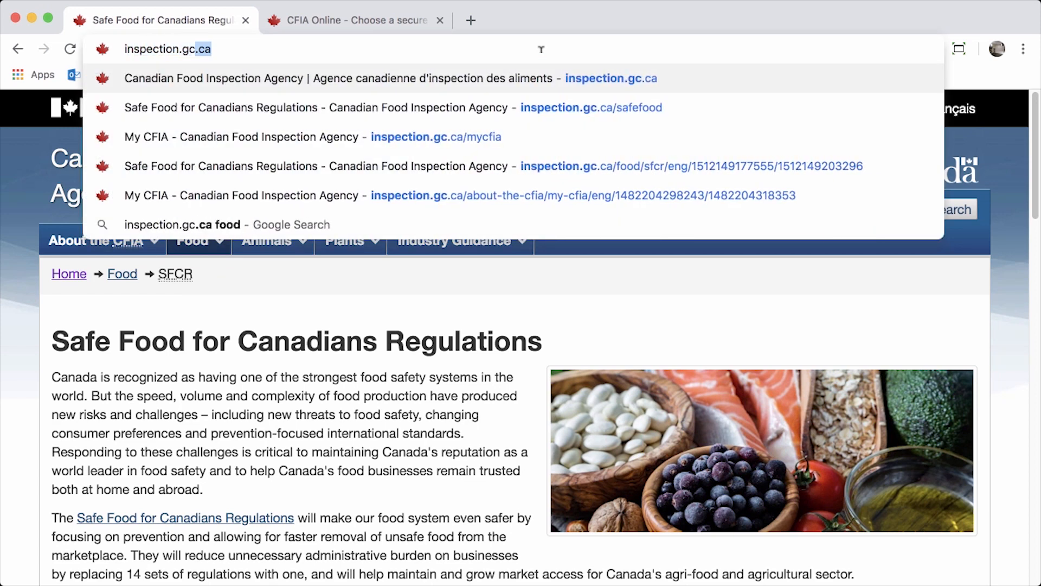
pyautogui.write('.ca/about-the-cfia/my-cfia')
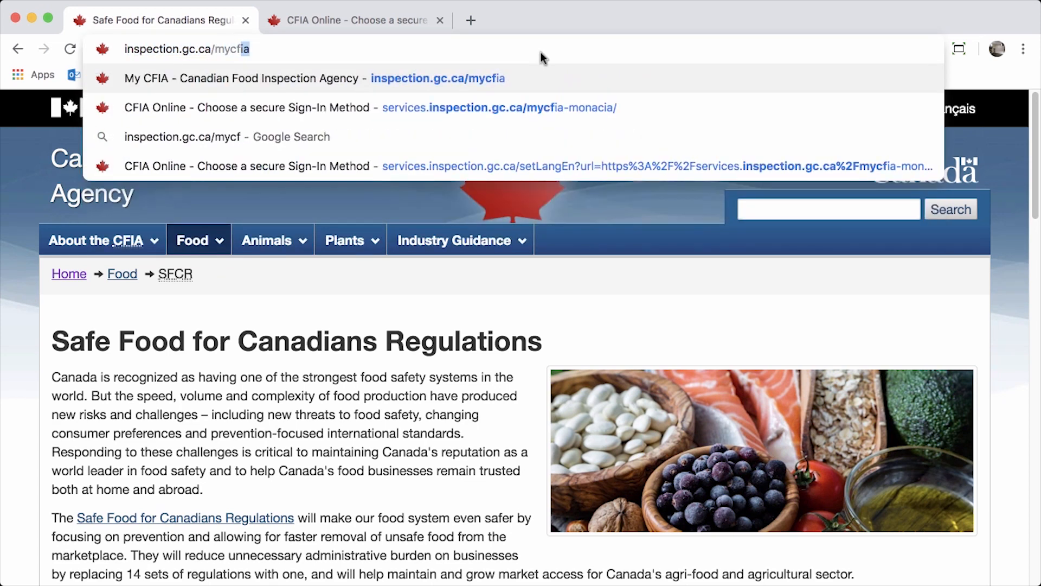
pyautogui.press('Return')
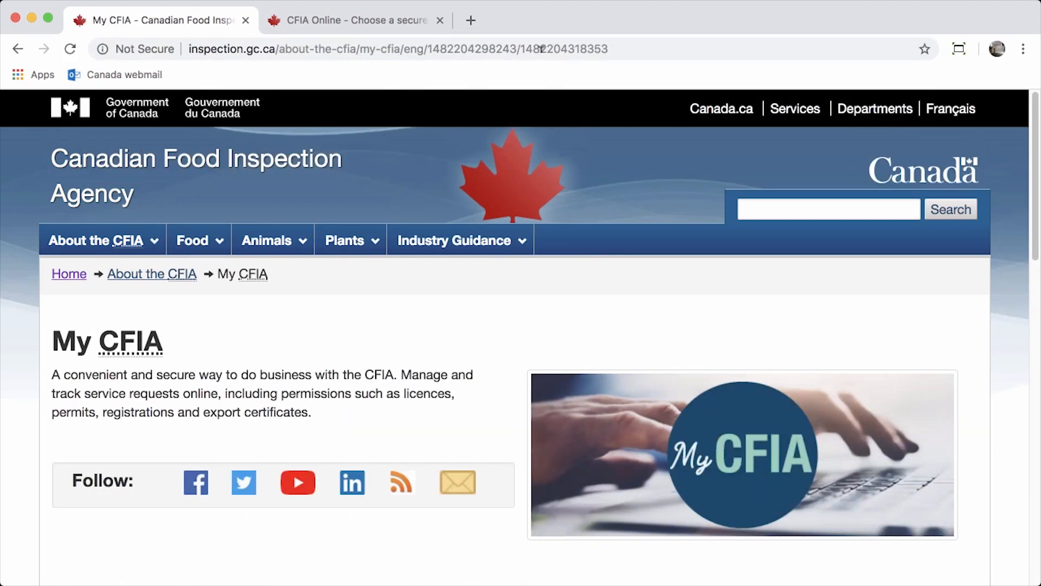
# Go to the My CFIA sign-in service and choose GCKey as the secure sign-in method
pyautogui.scroll(-4, 573, 325)
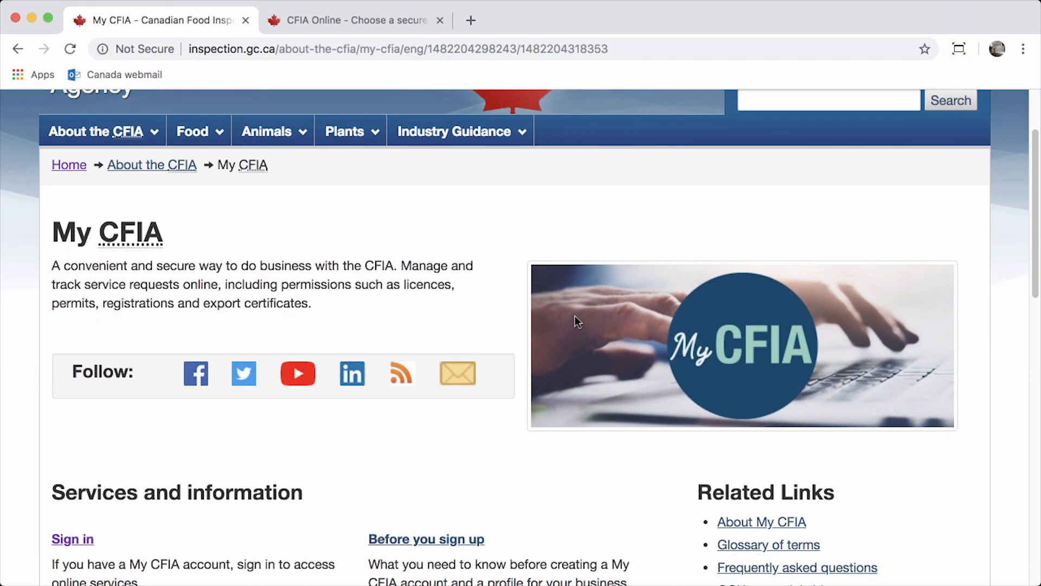
pyautogui.scroll(-2, 576, 316)
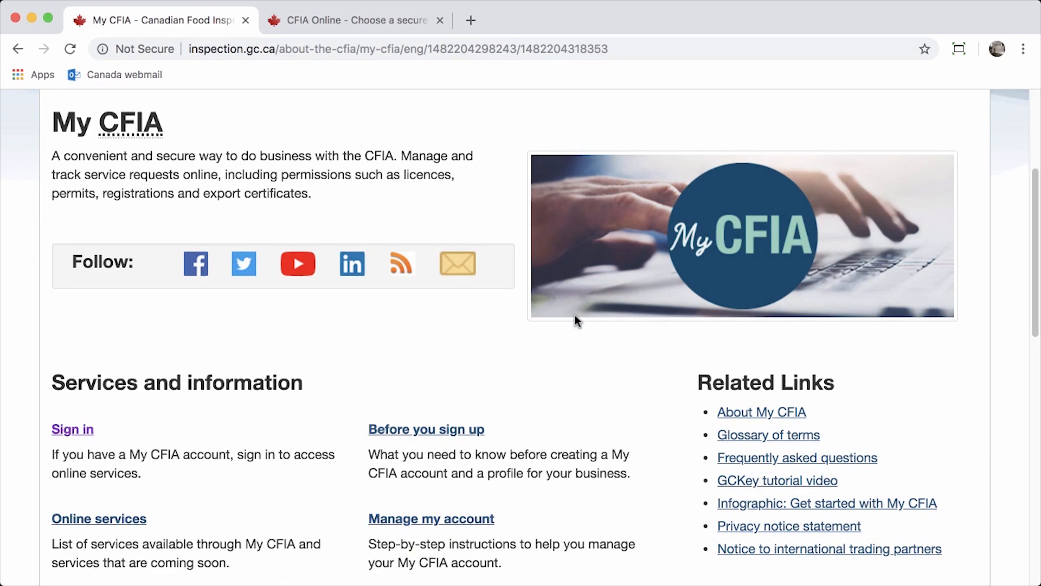
pyautogui.scroll(-2, 576, 323)
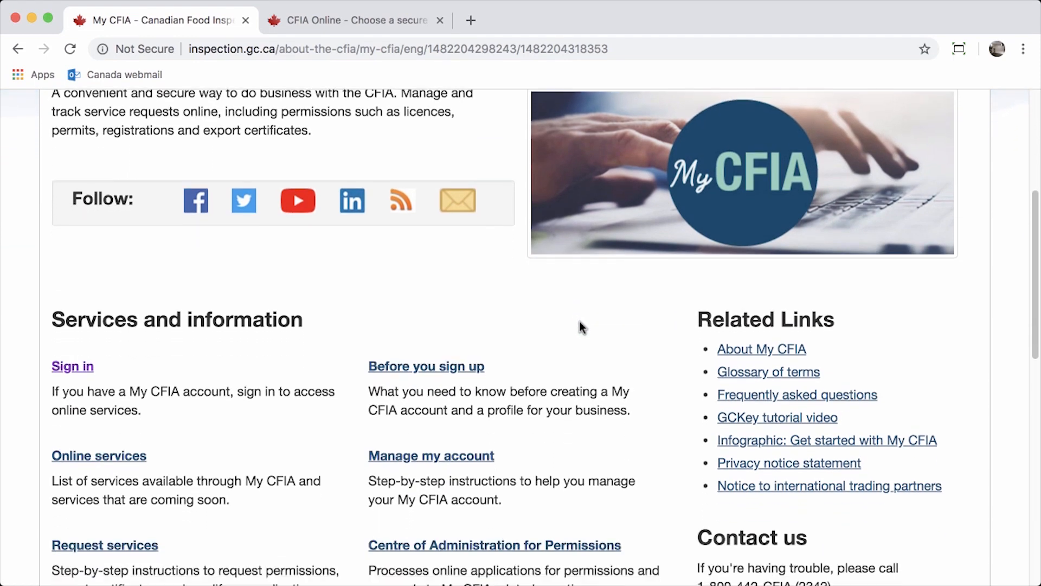
pyautogui.scroll(-1, 581, 322)
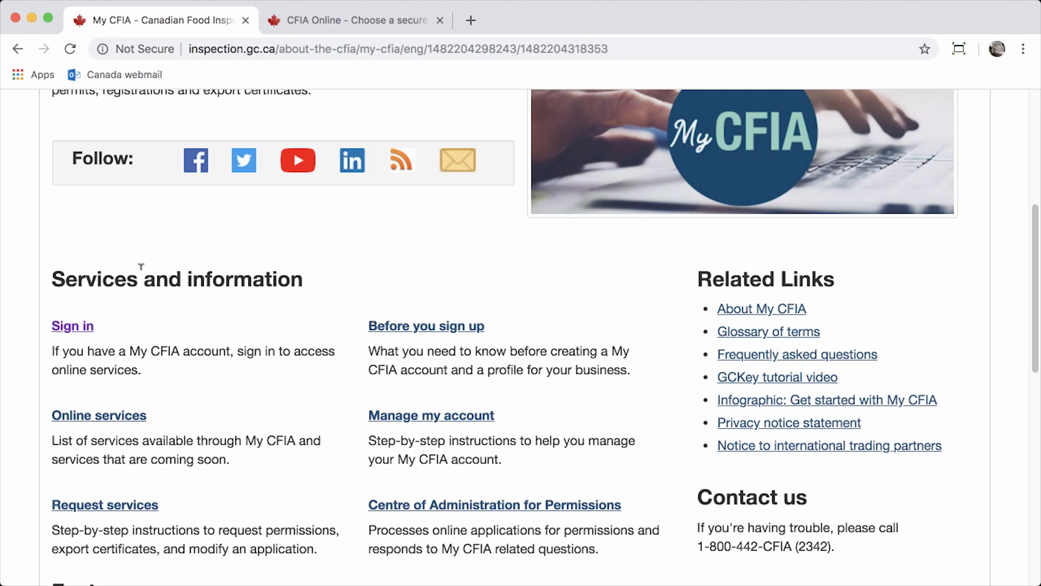
pyautogui.click(91, 326)
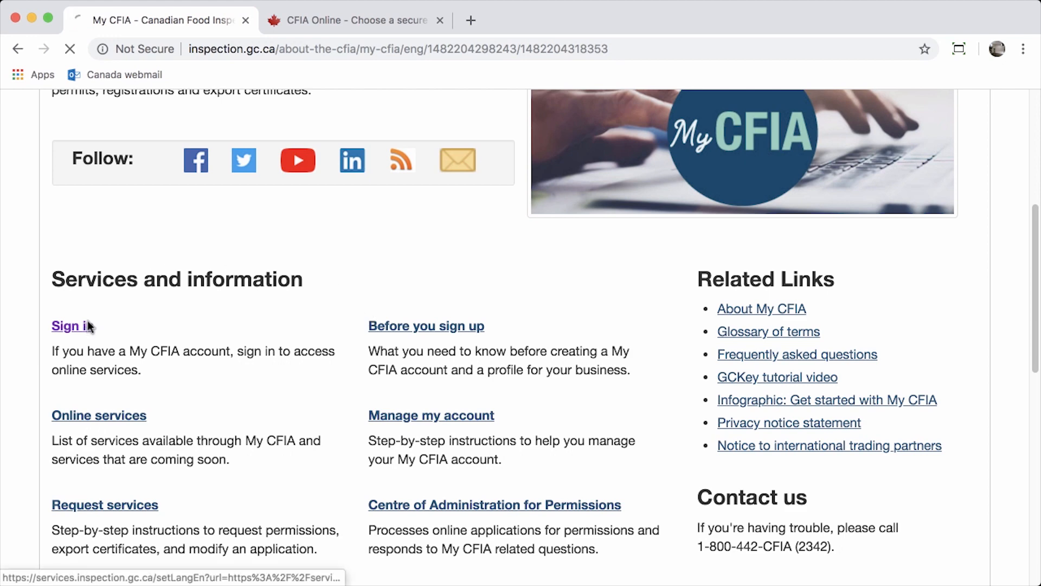
pyautogui.scroll(-5, 789, 307)
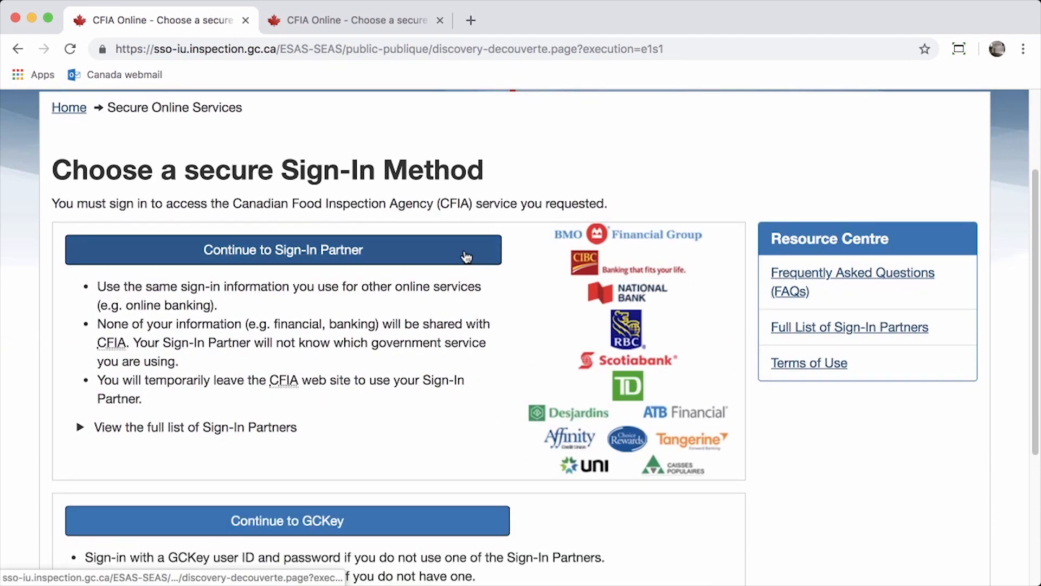
pyautogui.click(488, 520)
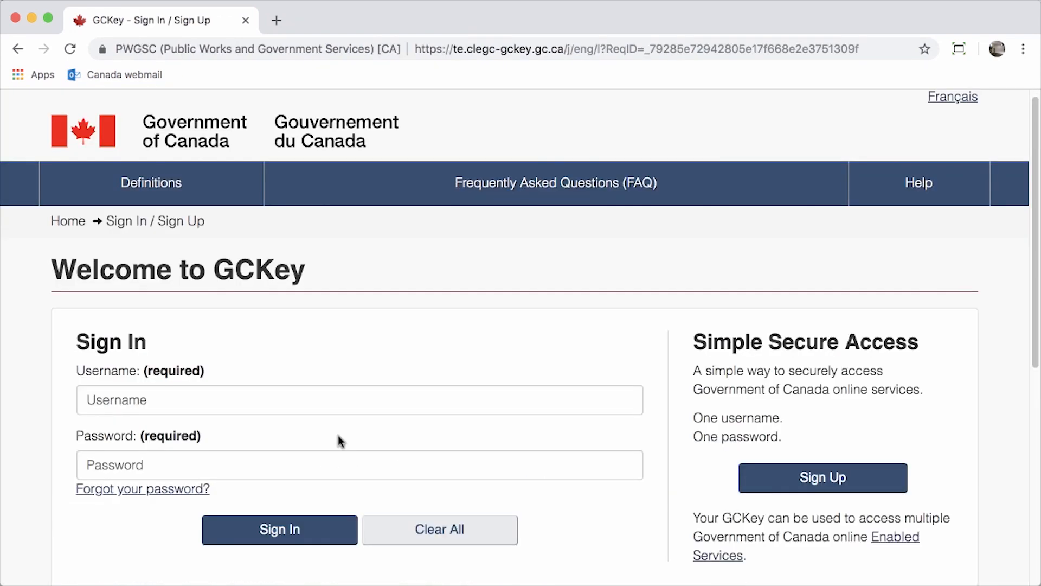
# Sign in to GCKey with the username NutriFood01 and the account password, and continue to the My CFIA dashboard
pyautogui.click(332, 400)
pyautogui.write('NutriFood01')
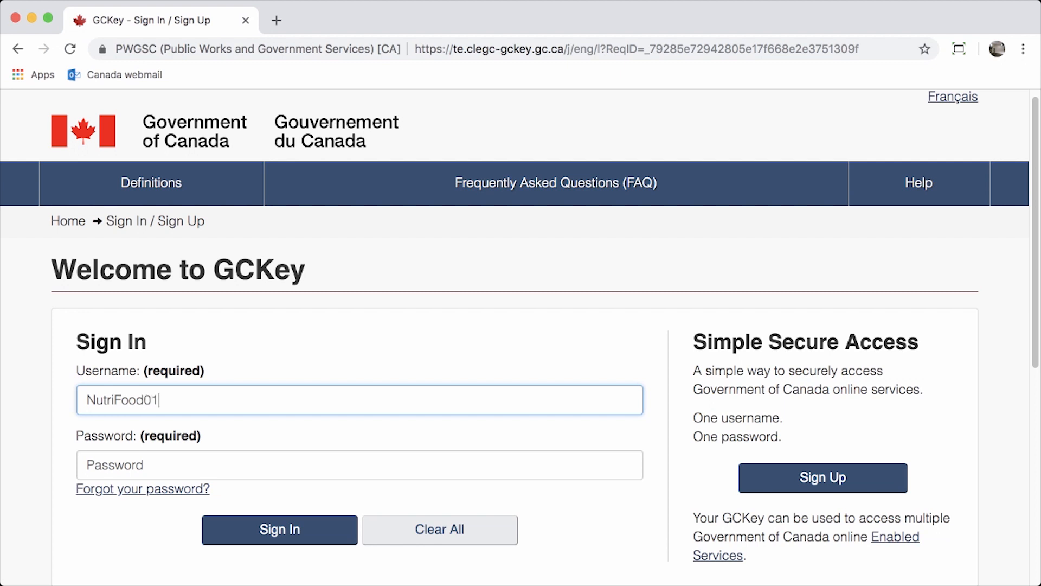
pyautogui.click(328, 463)
pyautogui.write('*****')
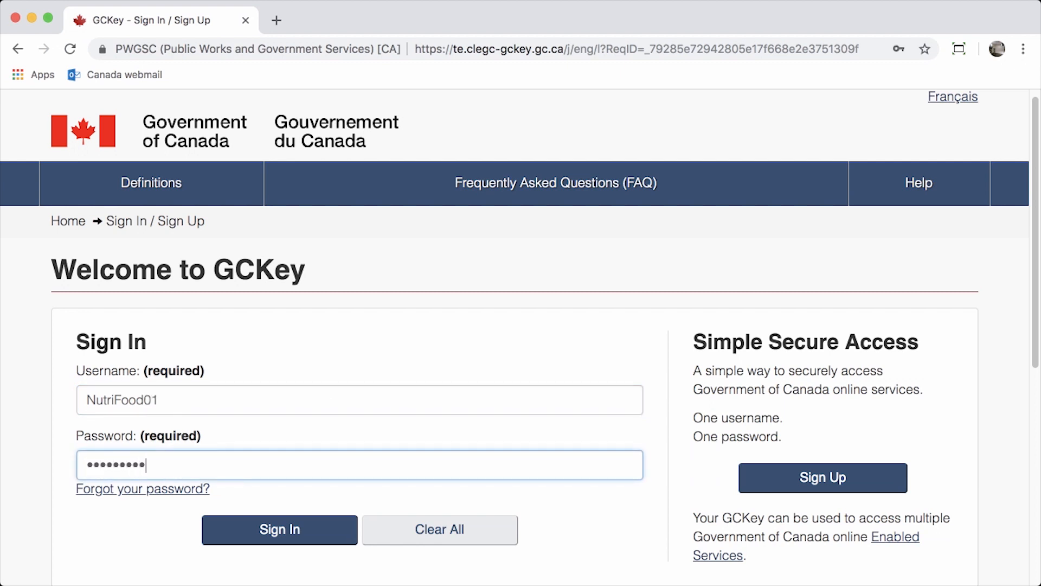
pyautogui.press('Return')
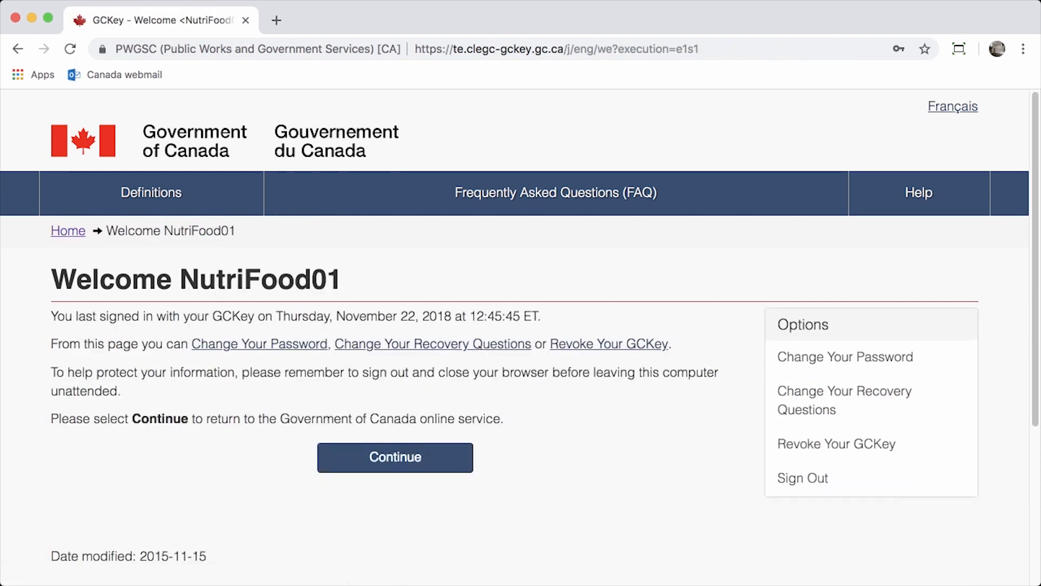
pyautogui.click(325, 465)
# Choose NutriFood1 (Validated Party) under Party Administration and open that party's dashboard
pyautogui.scroll(-3, 472, 448)
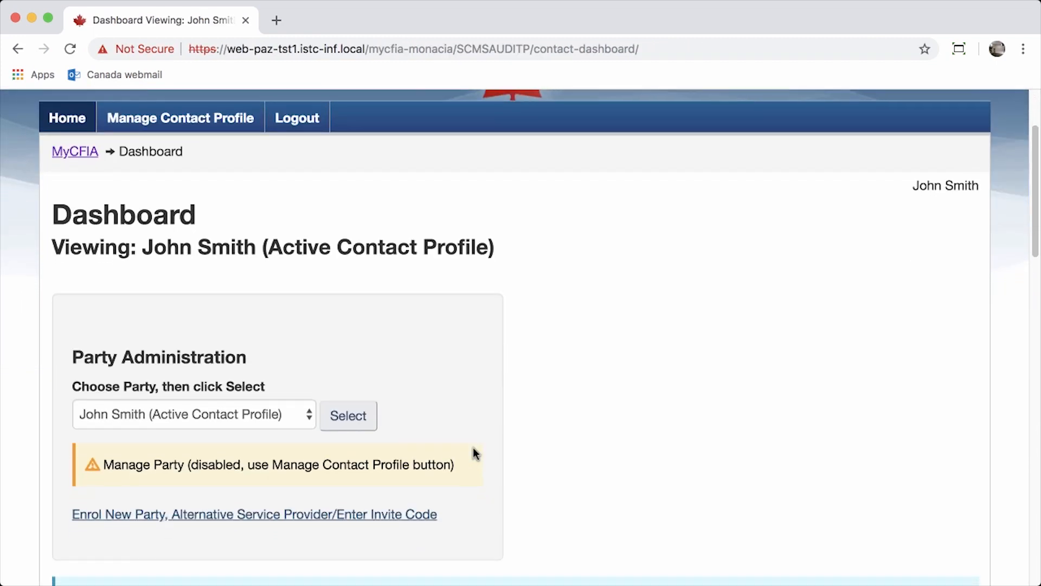
pyautogui.scroll(-2, 472, 448)
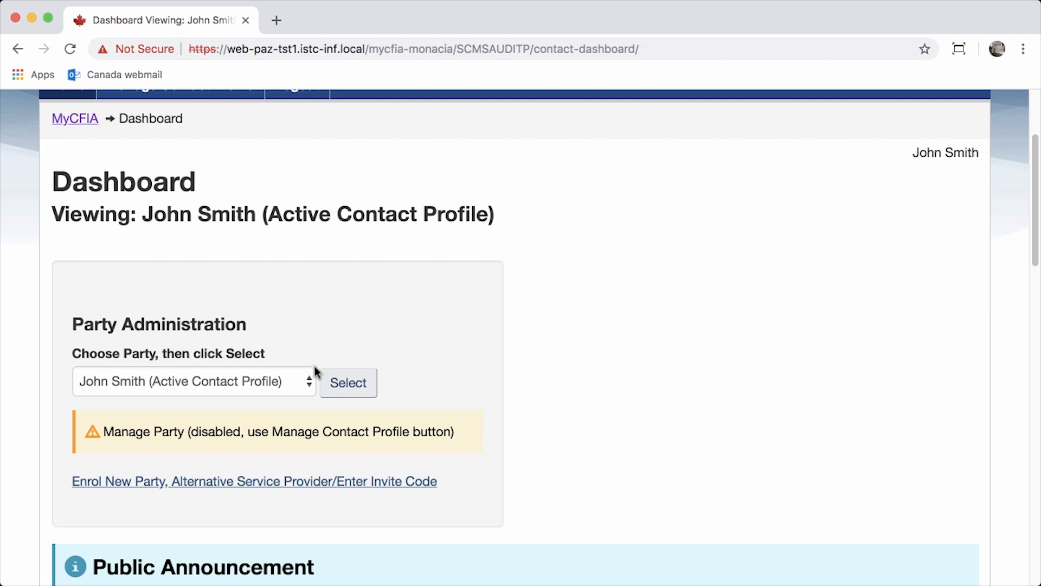
pyautogui.click(307, 385)
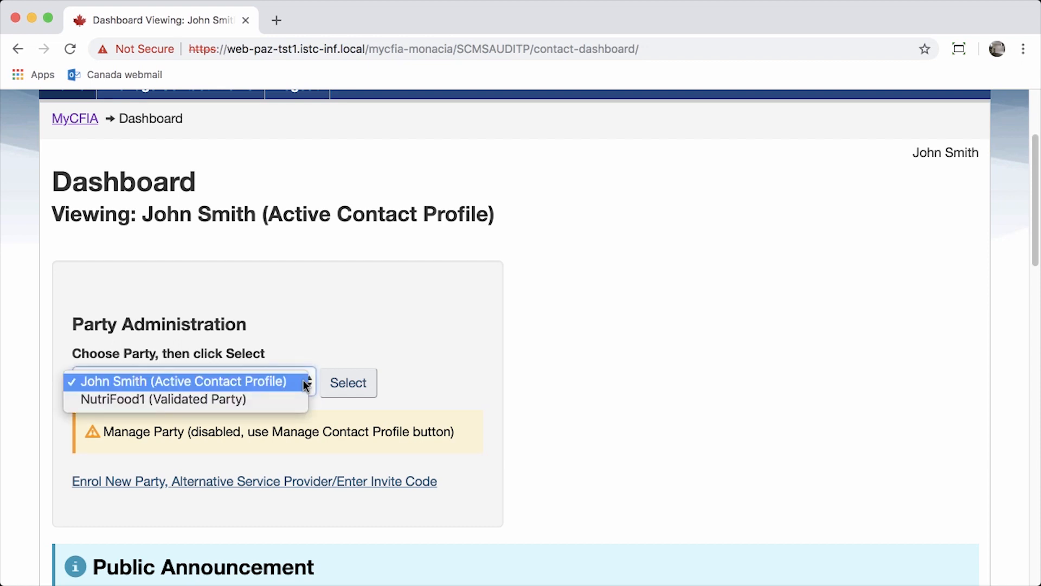
pyautogui.click(230, 402)
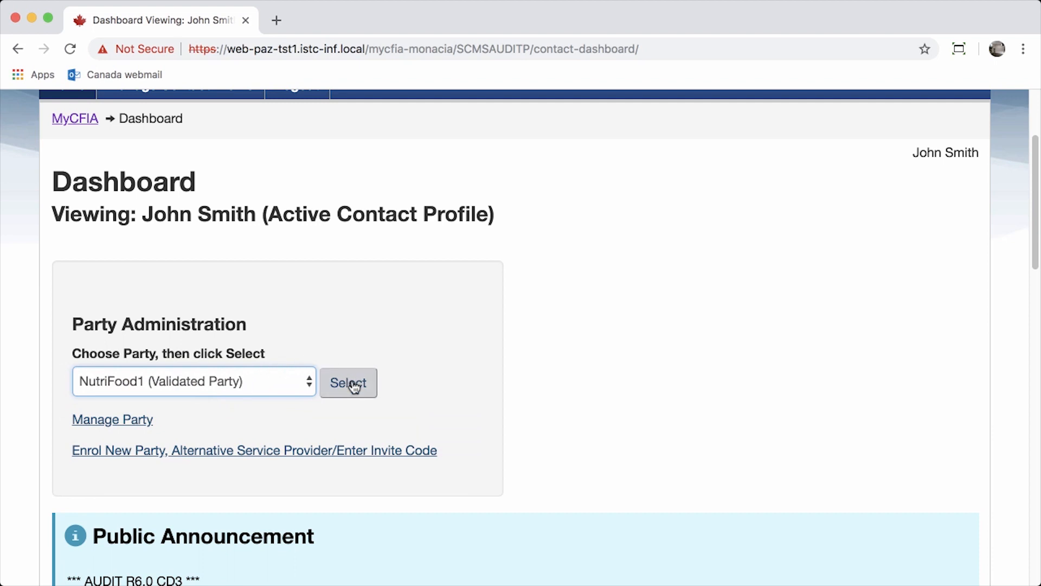
pyautogui.click(353, 386)
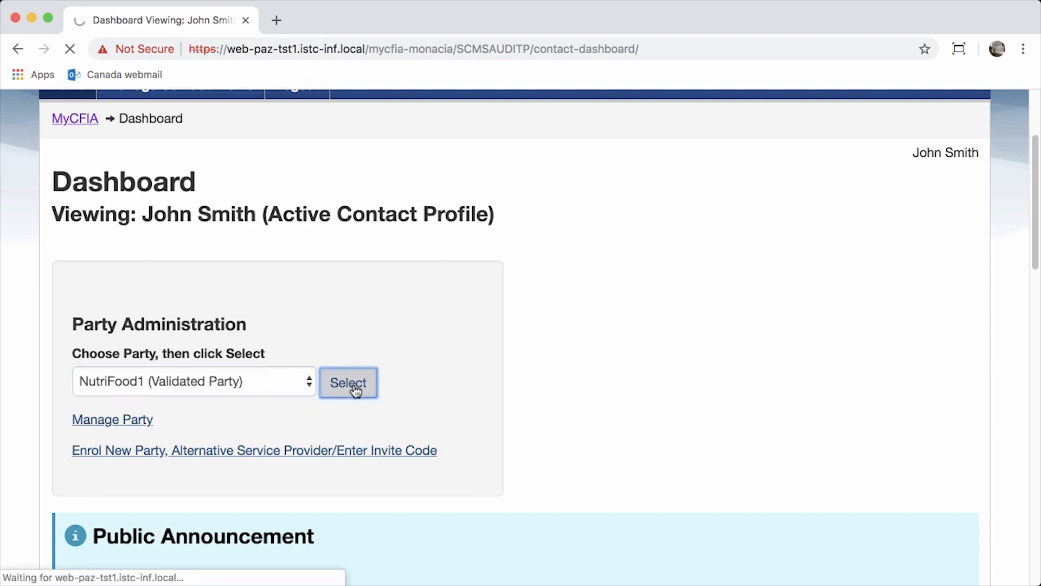
# Start a new service request for NutriFood1 from the Service Request section of the dashboard
pyautogui.scroll(-9, 532, 383)
pyautogui.scroll(-4, 530, 383)
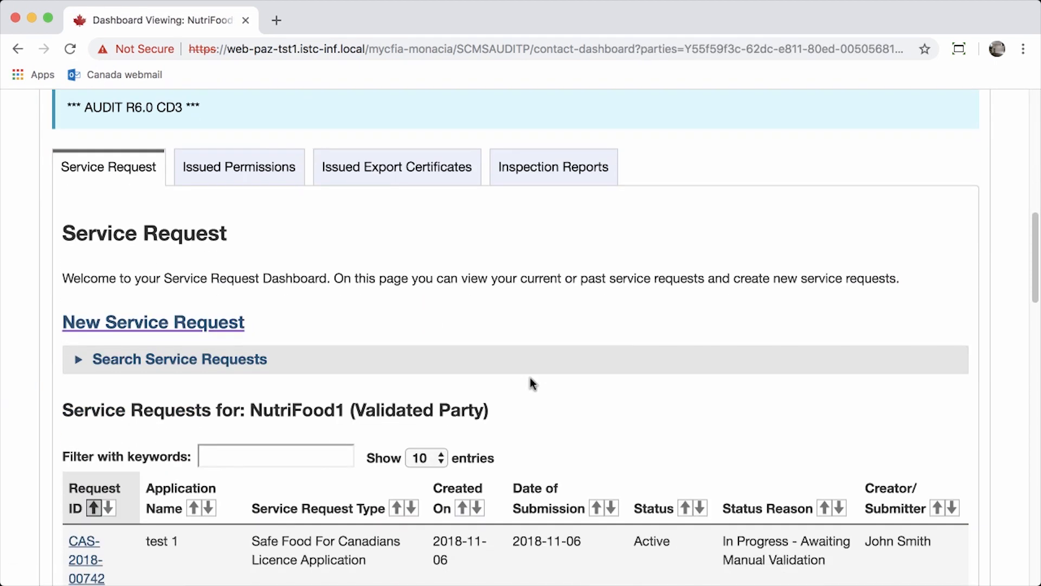
pyautogui.scroll(-3, 532, 383)
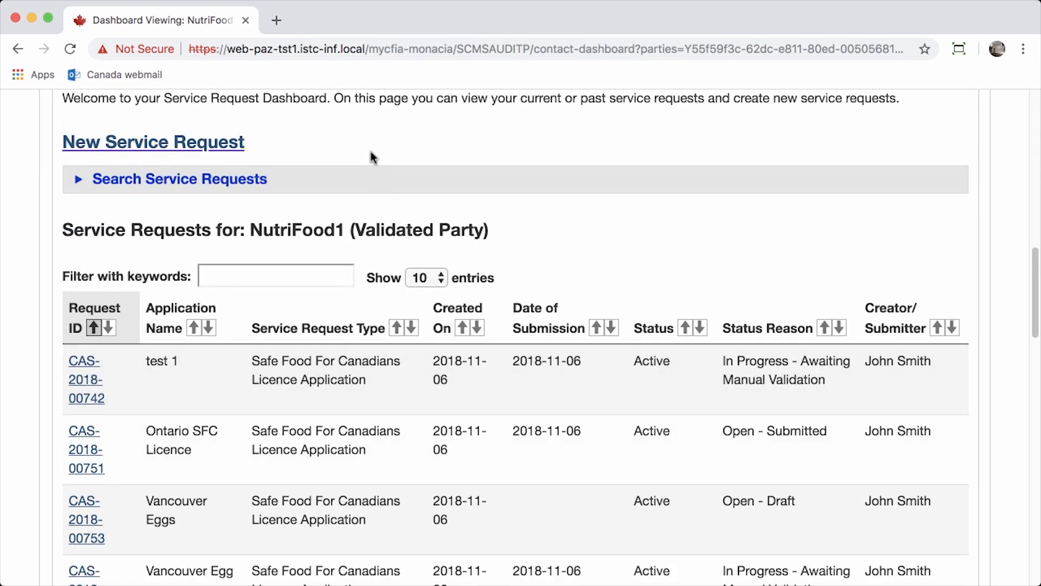
pyautogui.click(196, 146)
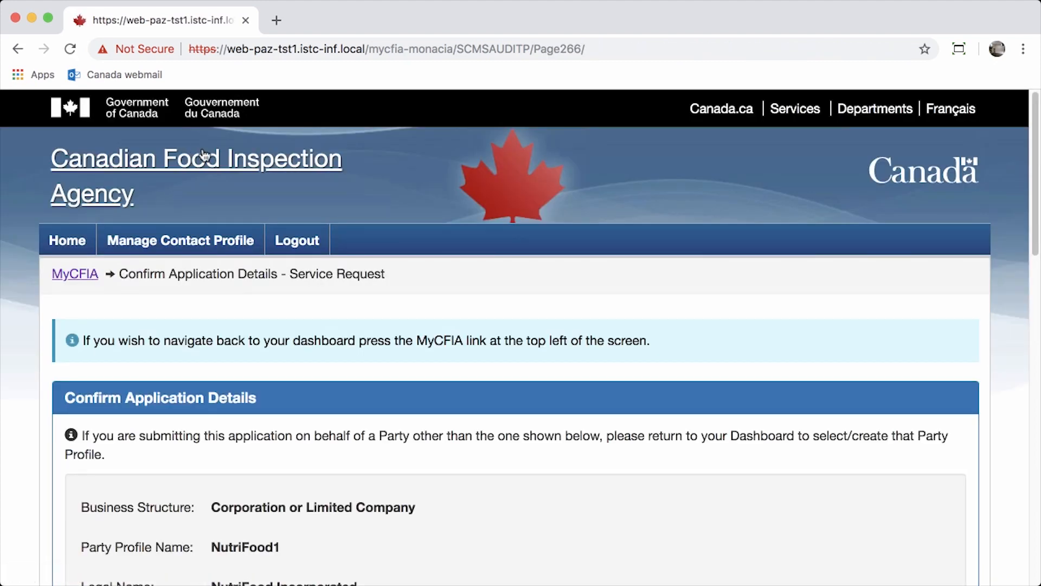
# Review the party details, set the application type to Safe Food For Canadians Licence Application, and continue
pyautogui.scroll(-4, 630, 342)
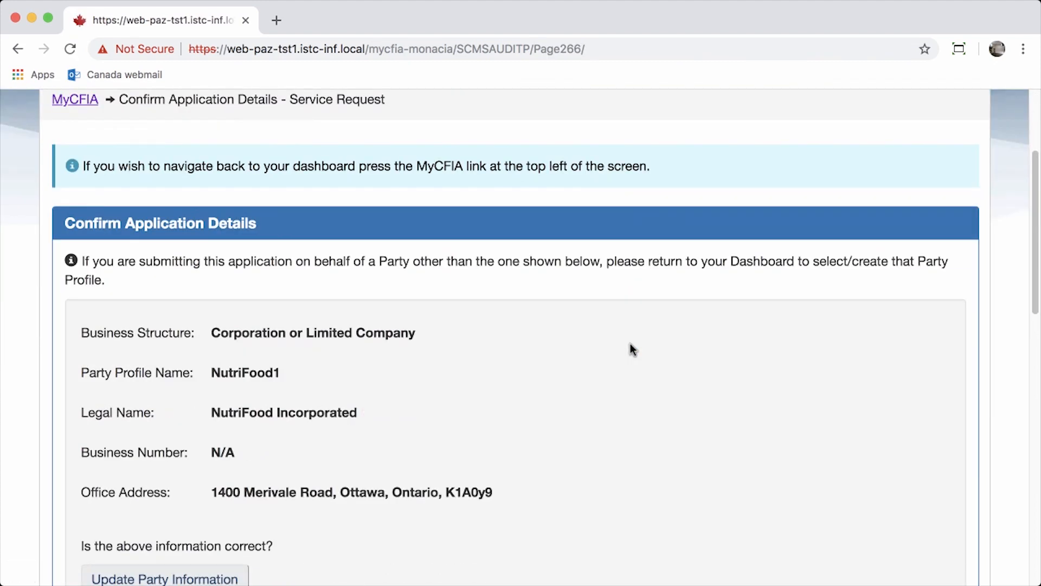
pyautogui.scroll(-2, 630, 345)
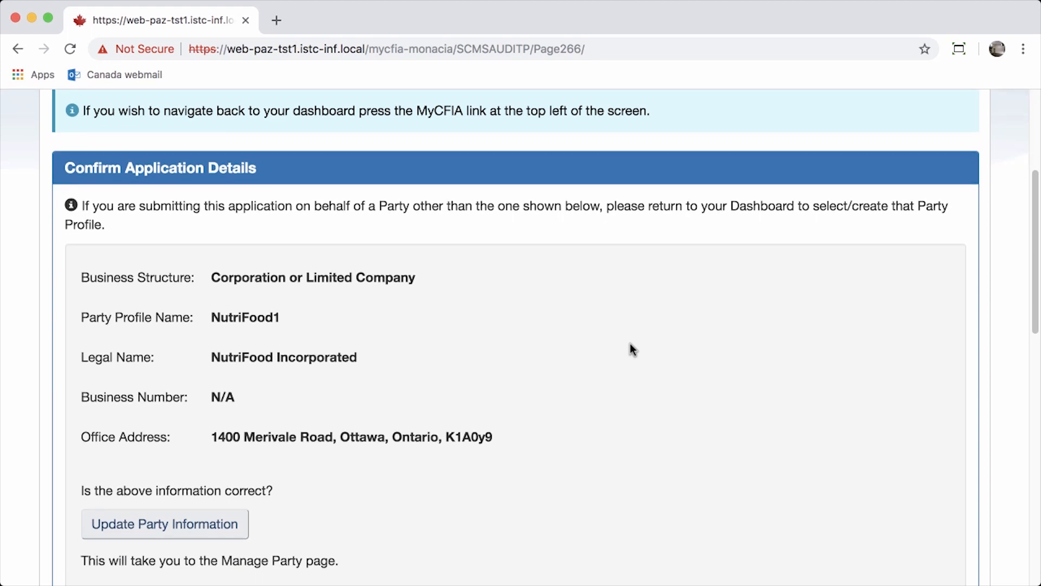
pyautogui.scroll(-1, 633, 350)
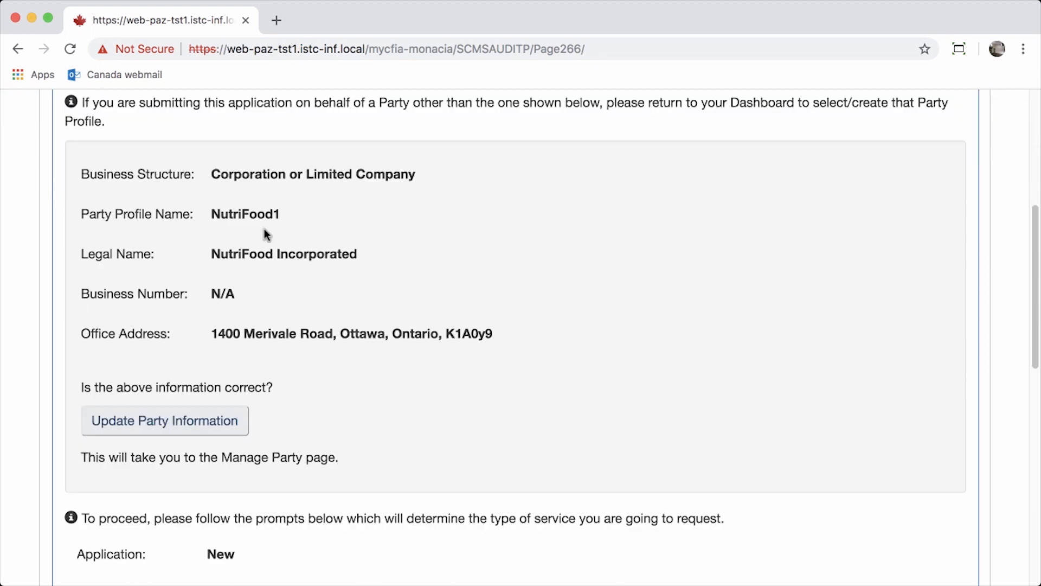
pyautogui.scroll(-4, 321, 350)
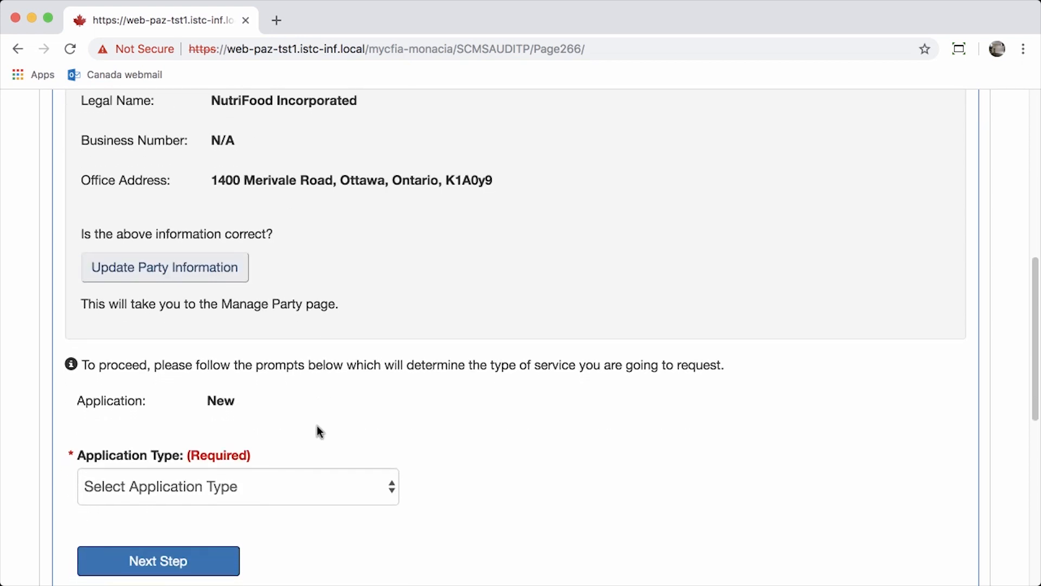
pyautogui.click(316, 486)
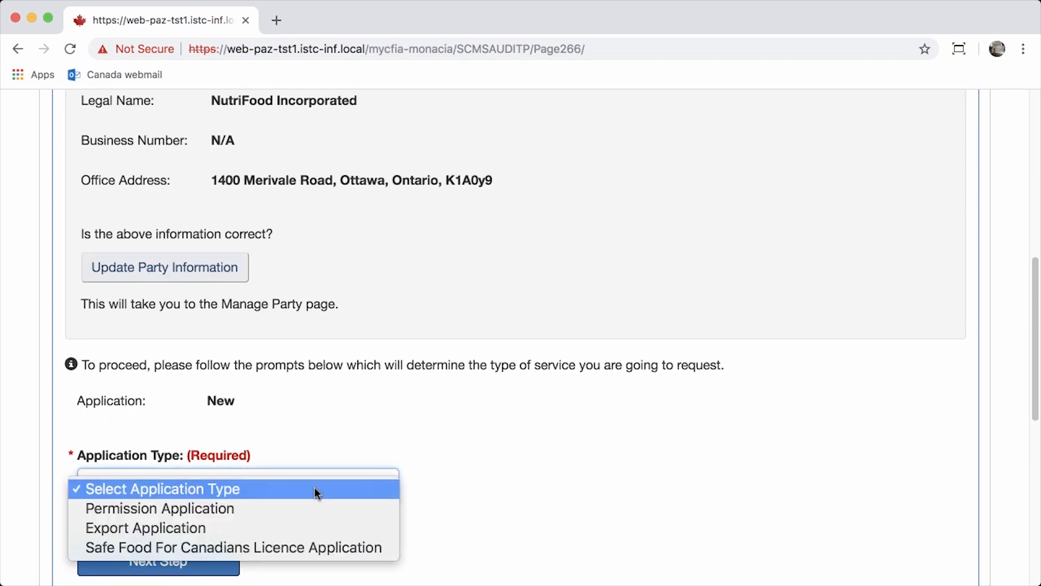
pyautogui.click(291, 548)
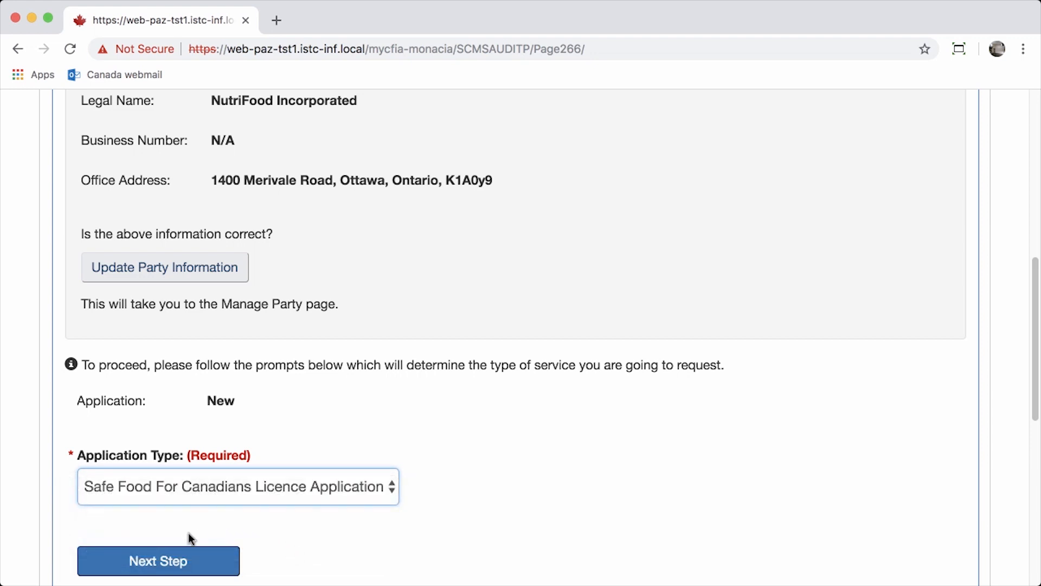
pyautogui.click(177, 562)
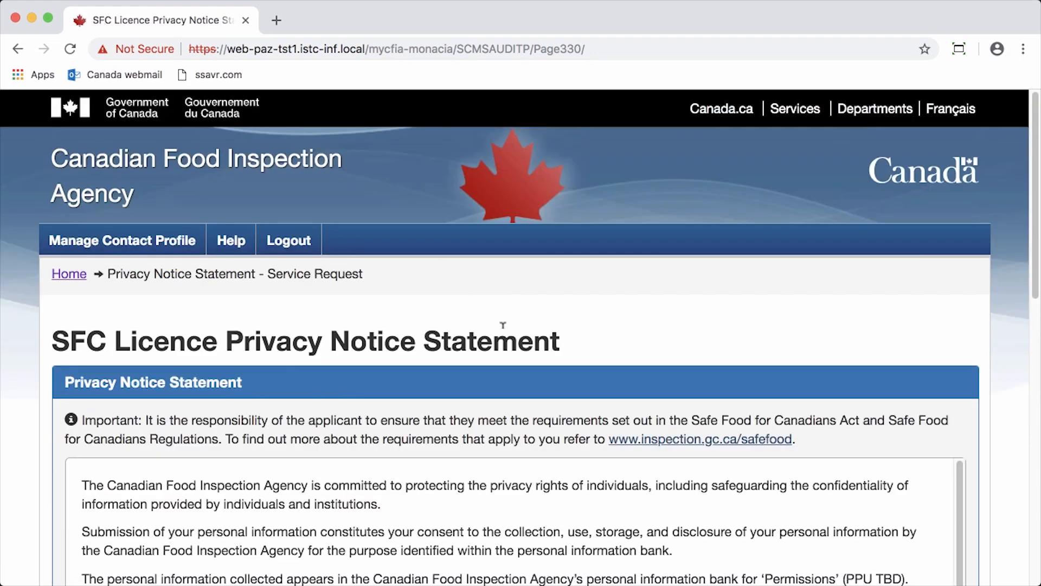
# Read through the SFC Licence Privacy Notice Statement to its end and accept it
pyautogui.scroll(-5, 847, 379)
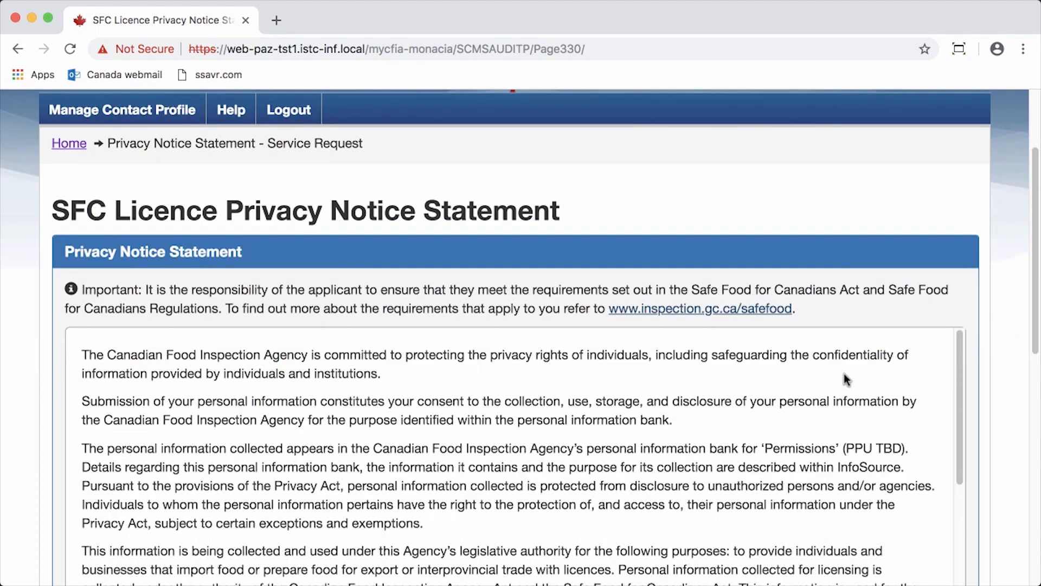
pyautogui.scroll(-5, 846, 378)
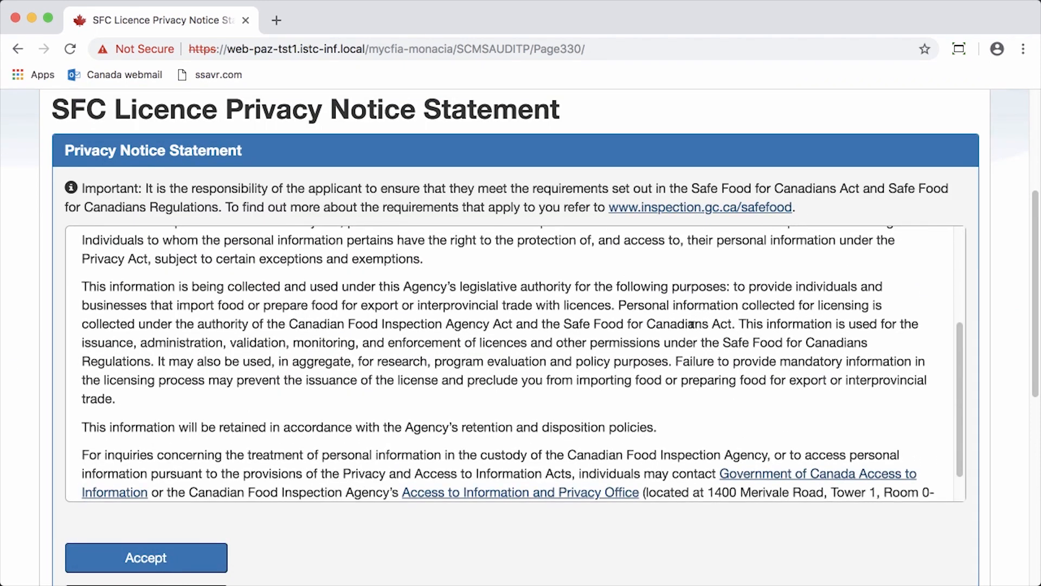
pyautogui.scroll(-3, 693, 332)
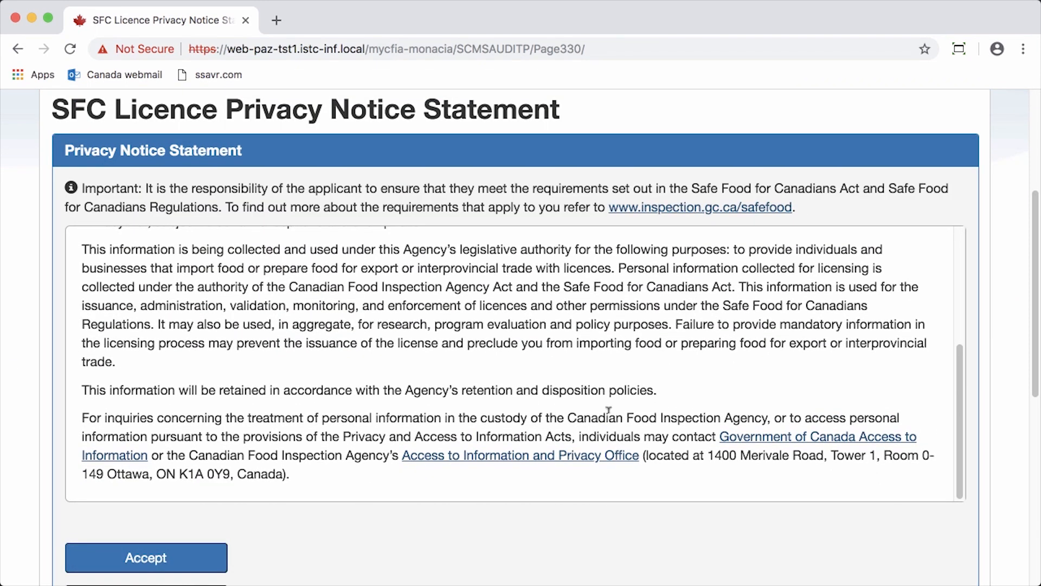
pyautogui.scroll(-1, 505, 469)
pyautogui.click(195, 534)
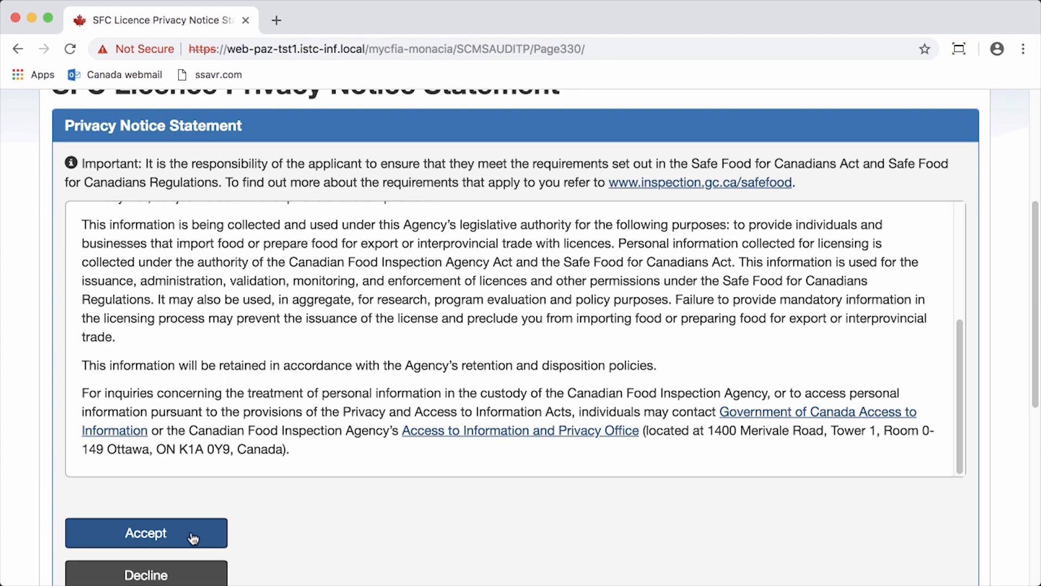
# Name the licence application "Vancouver - Egg" and proceed to the contacts page
pyautogui.scroll(-3, 461, 427)
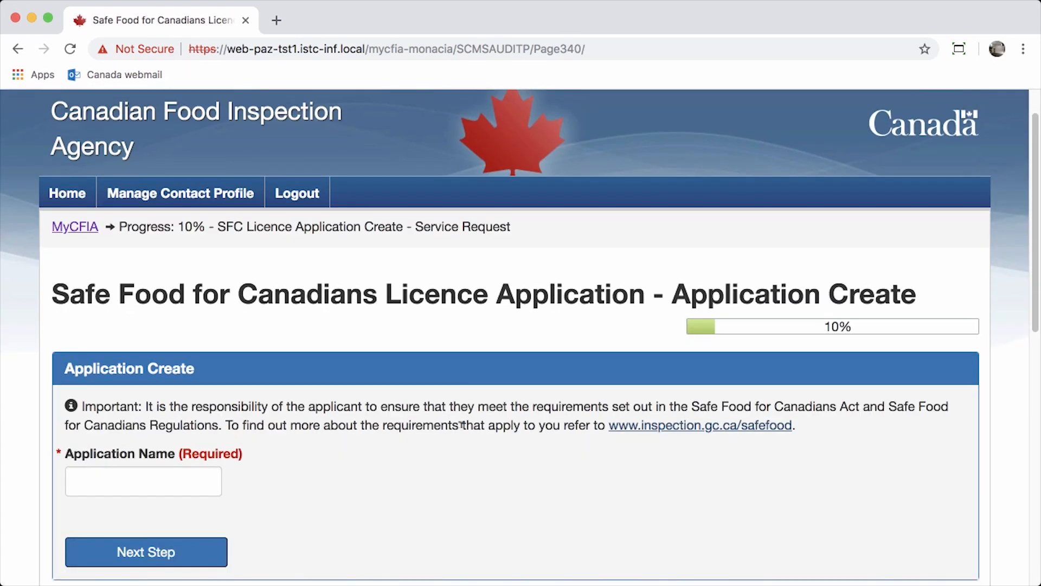
pyautogui.scroll(-2, 461, 434)
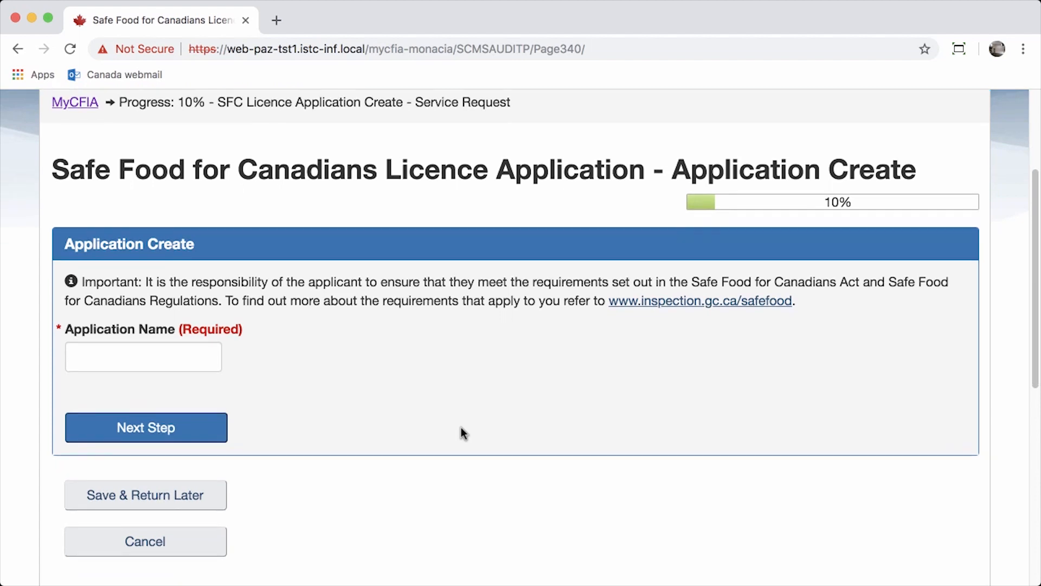
pyautogui.click(180, 354)
pyautogui.write('Vancouver - Egg')
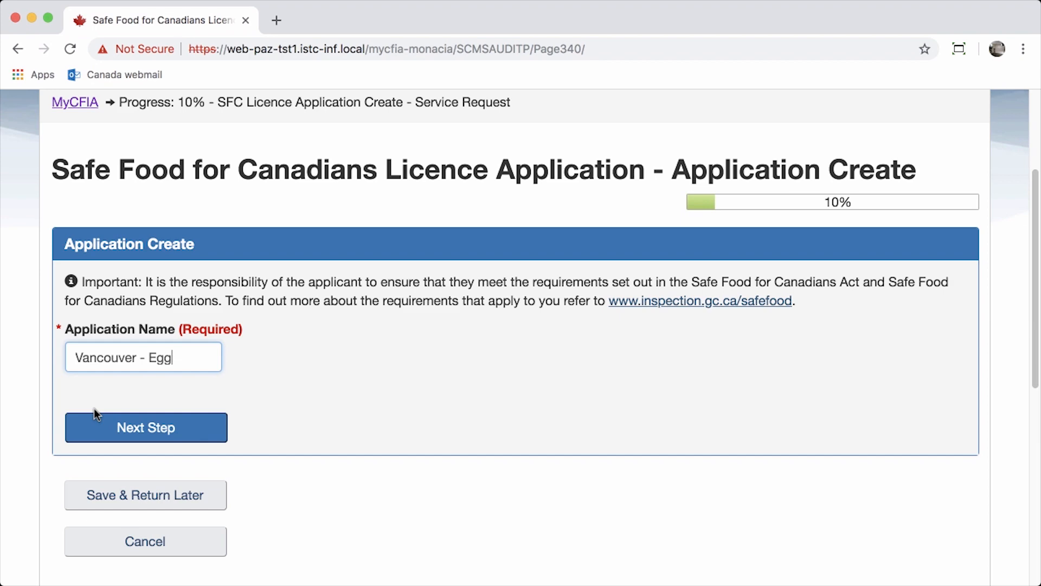
pyautogui.click(148, 428)
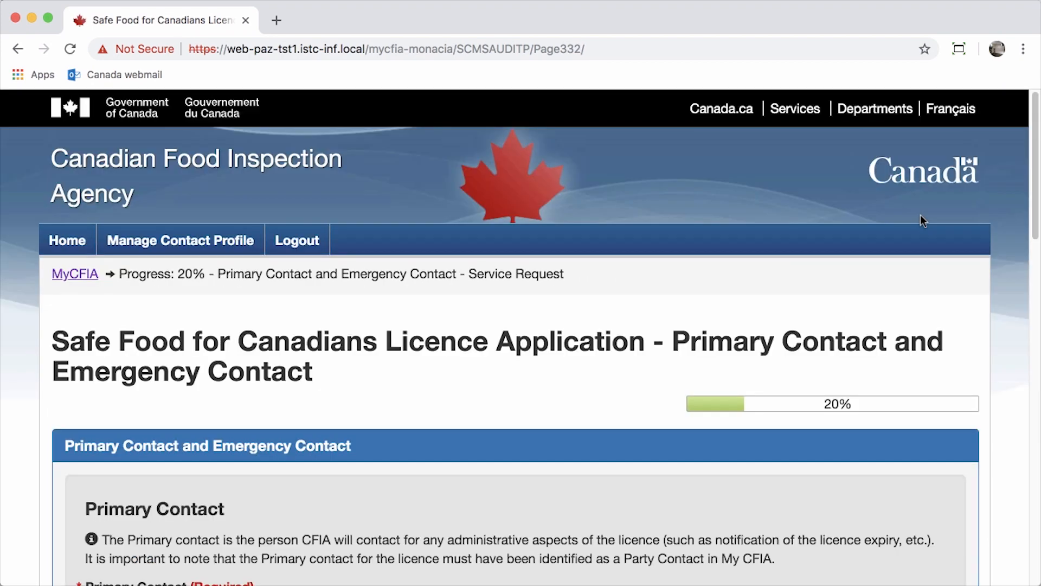
# Select the listed party contact as the primary contact, review the emergency contact details, and continue to the licensable activities
pyautogui.scroll(-5, 922, 220)
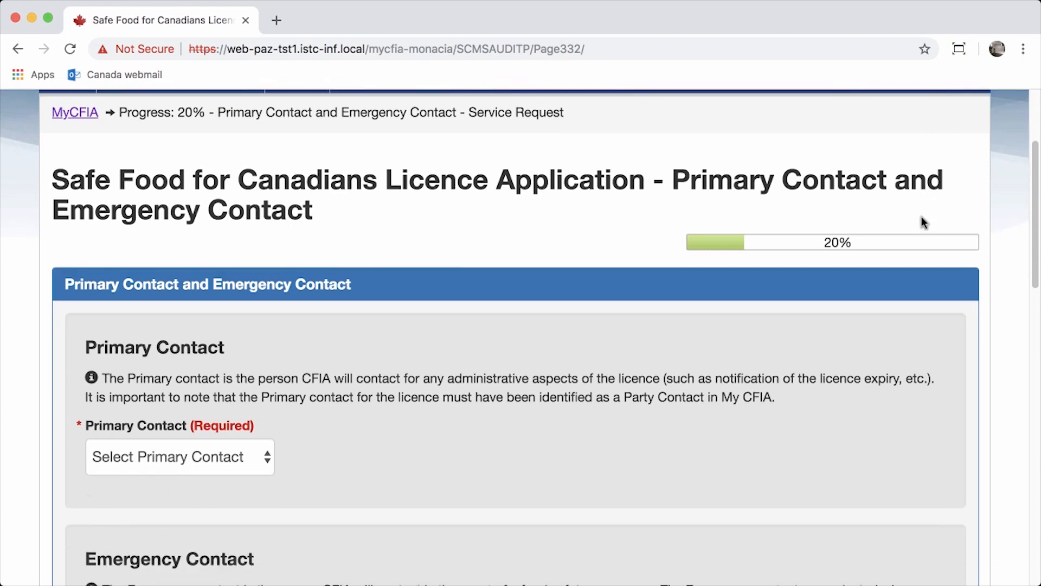
pyautogui.scroll(-2, 920, 218)
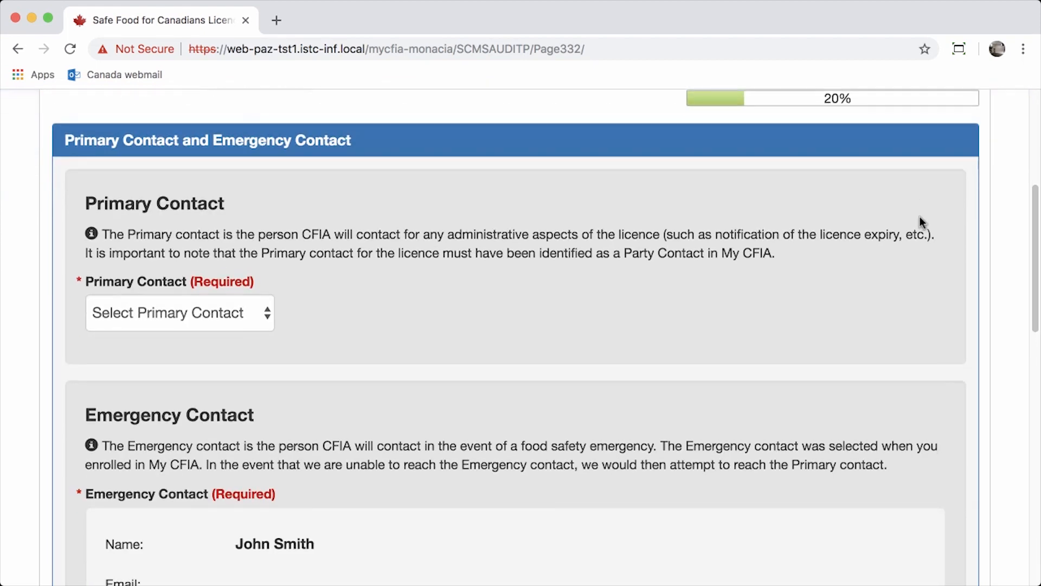
pyautogui.click(229, 324)
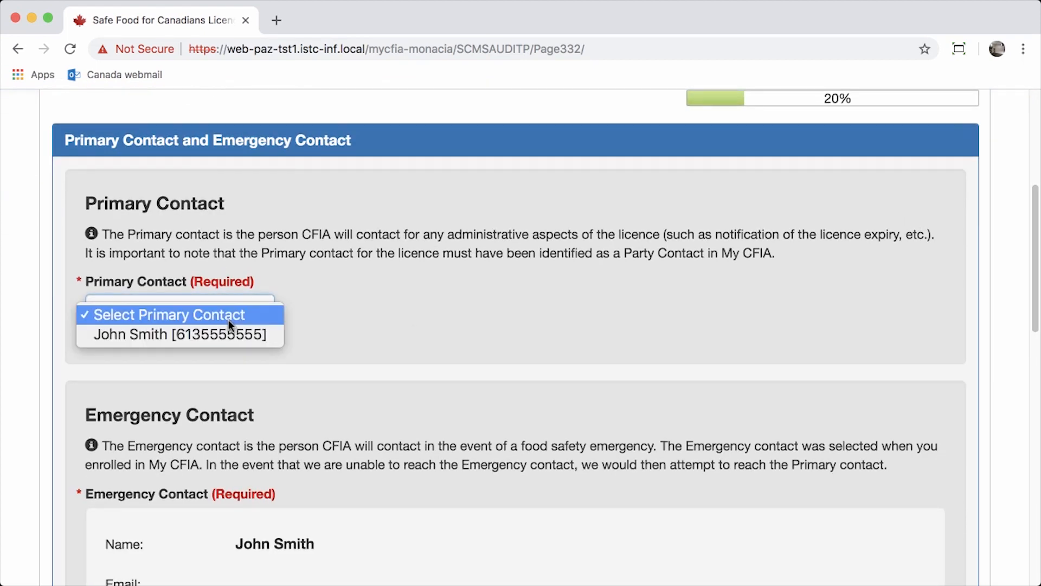
pyautogui.click(203, 334)
pyautogui.scroll(-2, 467, 336)
pyautogui.scroll(-1, 468, 334)
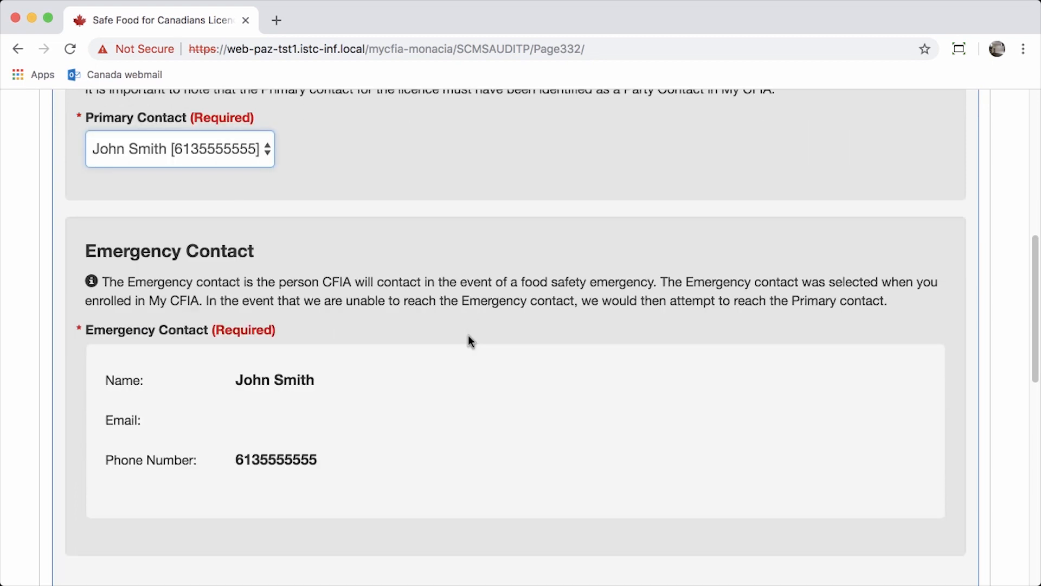
pyautogui.scroll(-2, 471, 340)
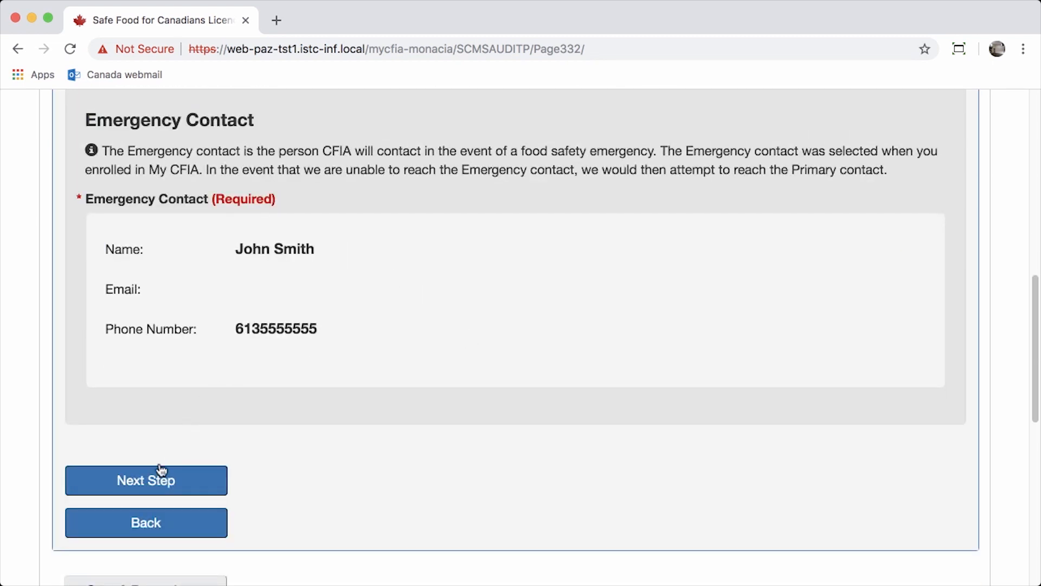
pyautogui.scroll(-1, 163, 472)
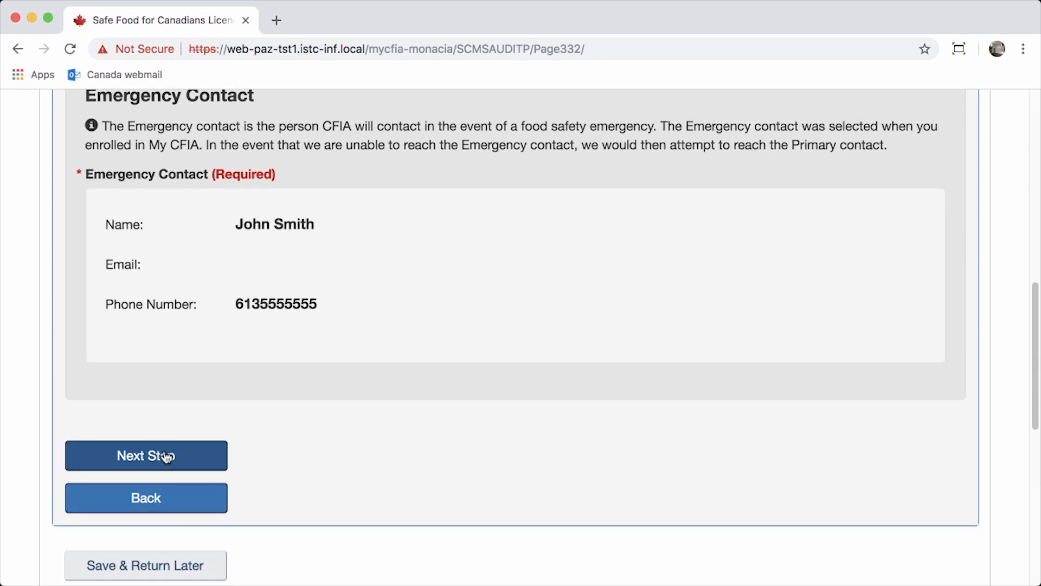
pyautogui.scroll(-1, 168, 455)
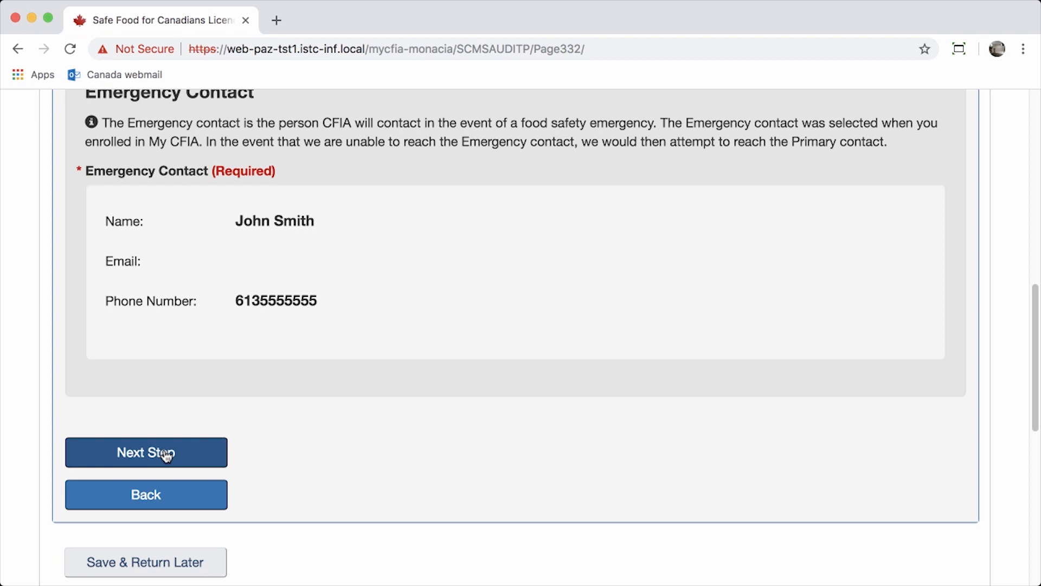
pyautogui.click(167, 454)
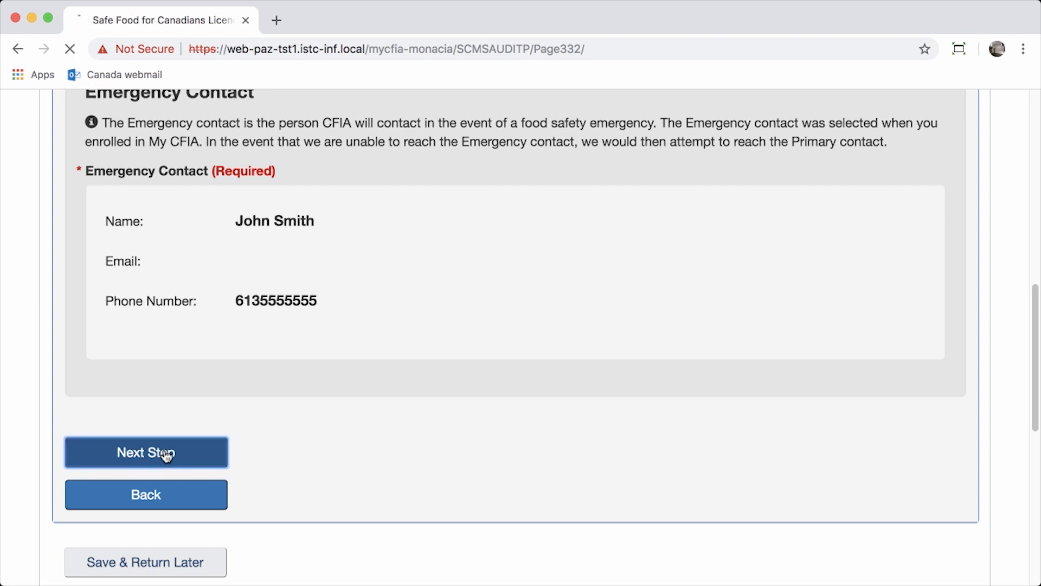
# Select Prepare food for inter-provincial trade and Exporting food as the licensable activities and continue
pyautogui.scroll(-5, 706, 278)
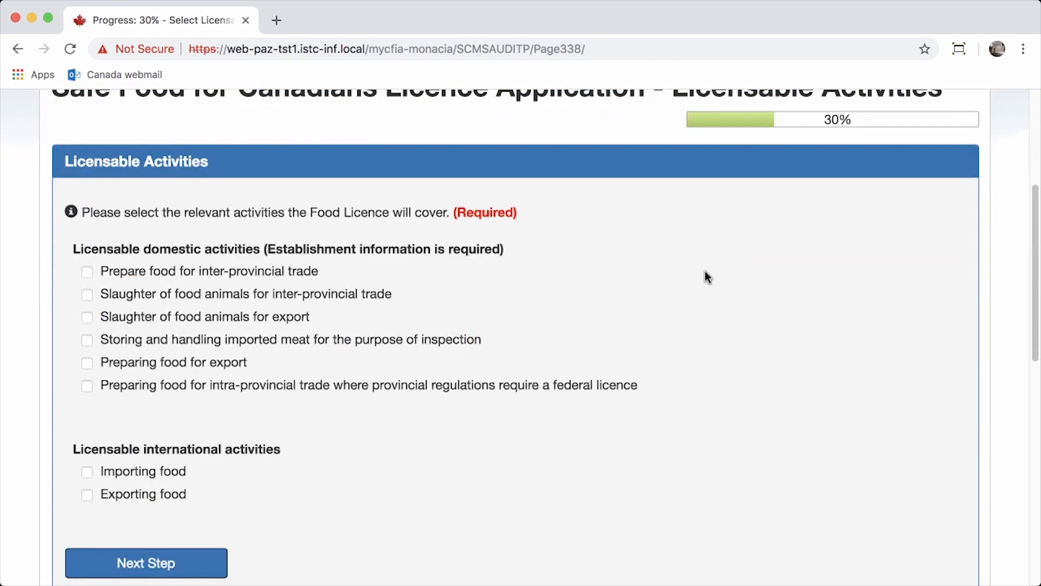
pyautogui.scroll(-1, 707, 278)
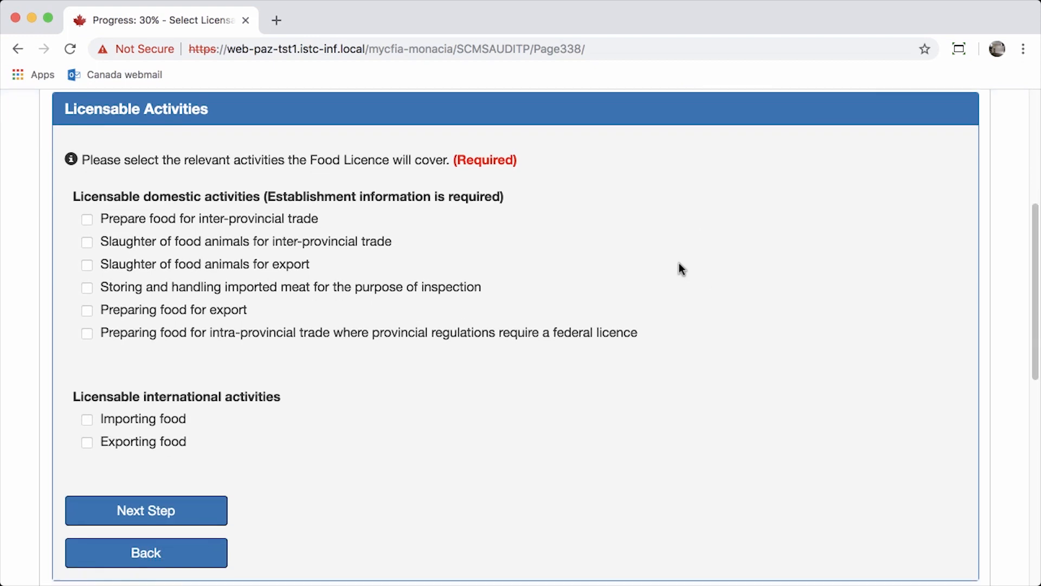
pyautogui.click(84, 218)
pyautogui.click(159, 509)
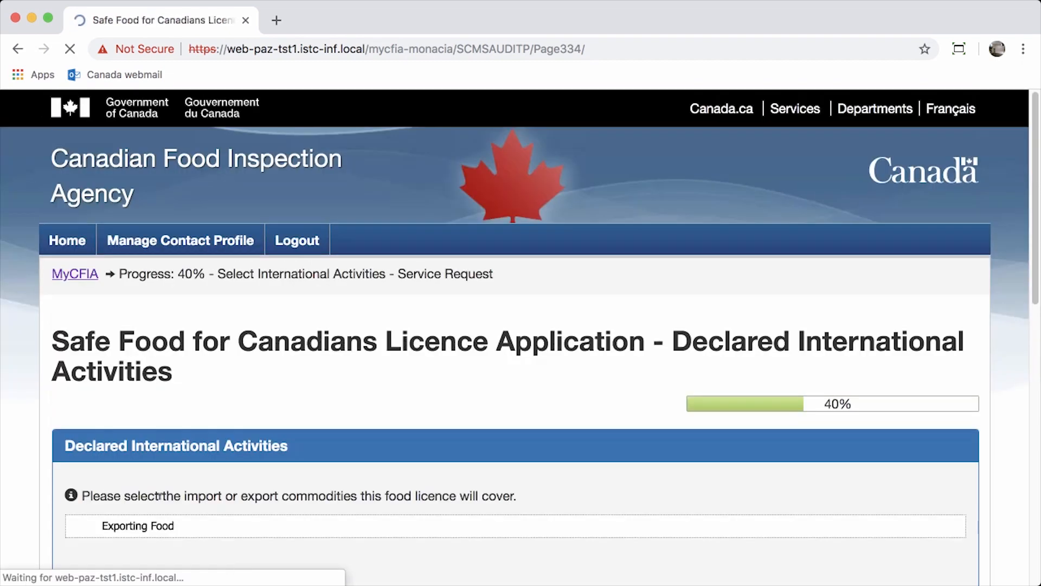
# Declare Processed Egg and Shell Egg as the export commodities under Exporting Food and continue to the establishment selection
pyautogui.scroll(-3, 345, 330)
pyautogui.scroll(-3, 345, 331)
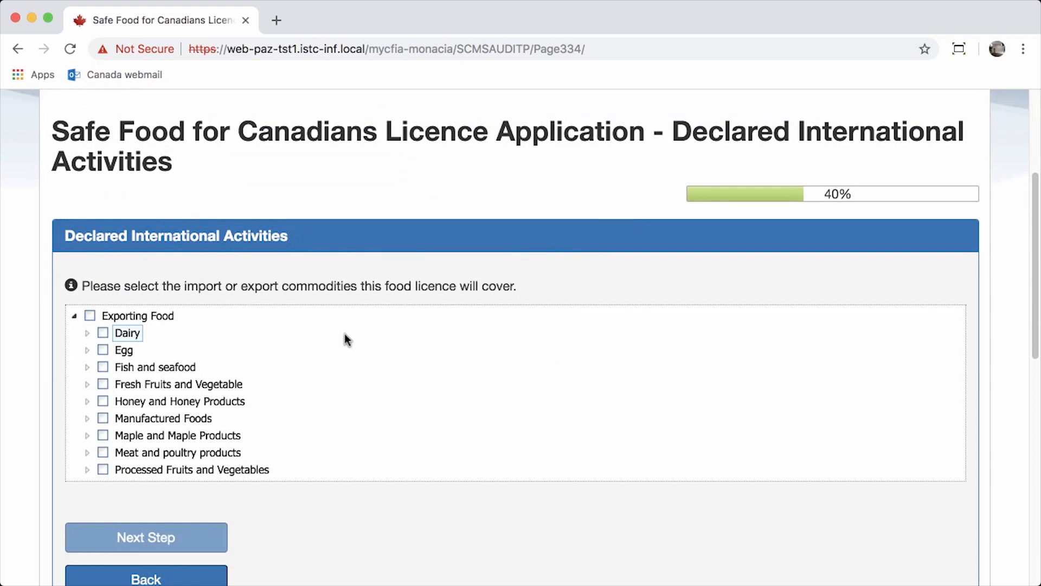
pyautogui.click(88, 347)
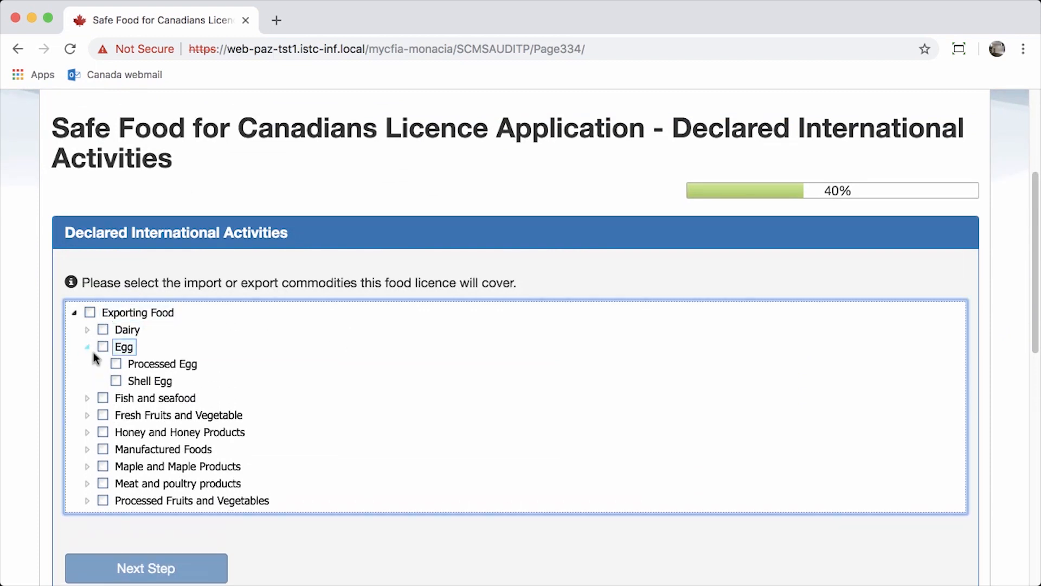
pyautogui.click(115, 363)
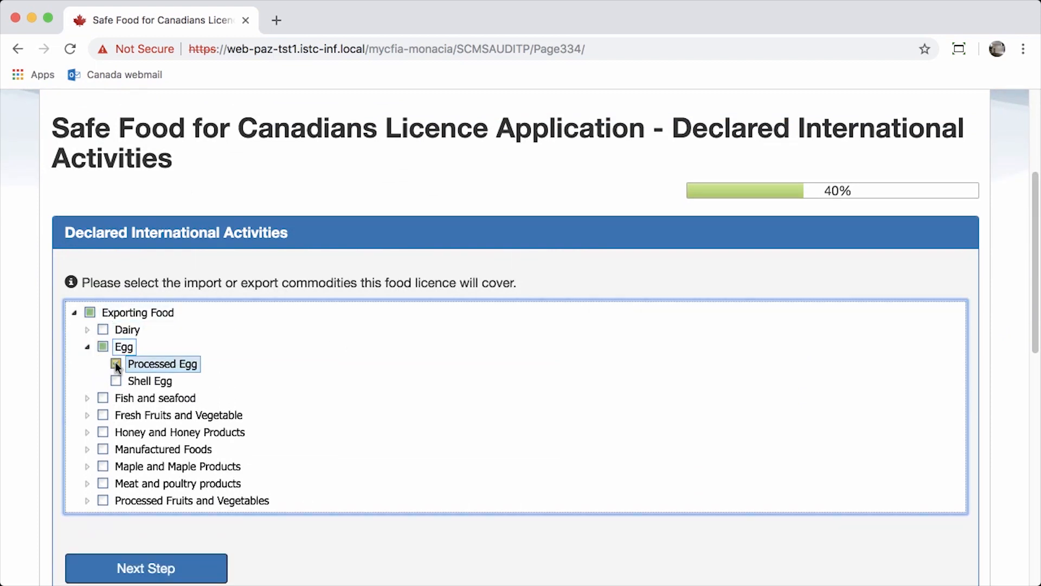
pyautogui.click(116, 380)
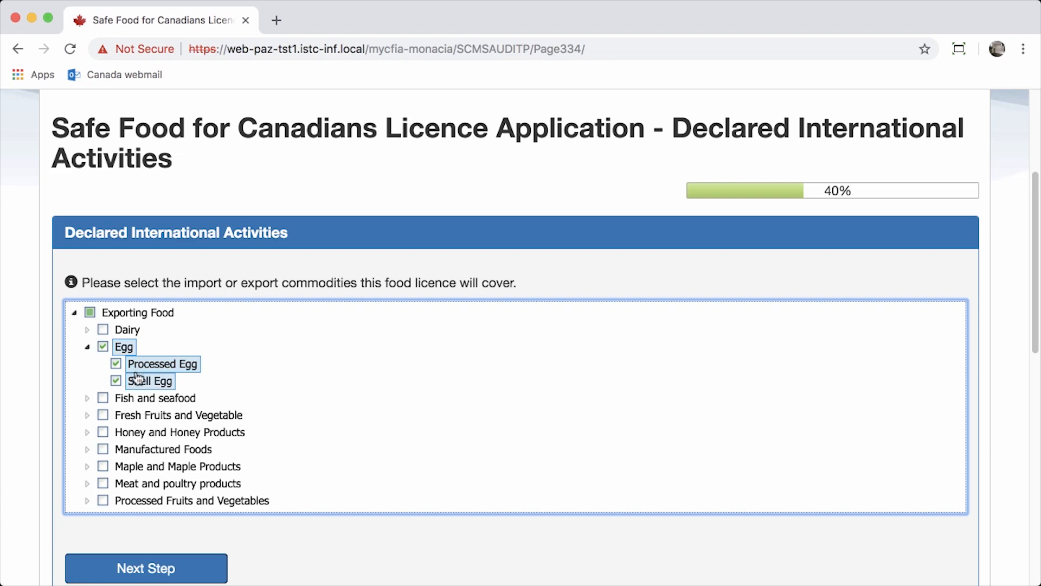
pyautogui.click(209, 567)
# Add NutriFood Vancouver to the selected establishments and continue to the establishment activities
pyautogui.scroll(-3, 699, 316)
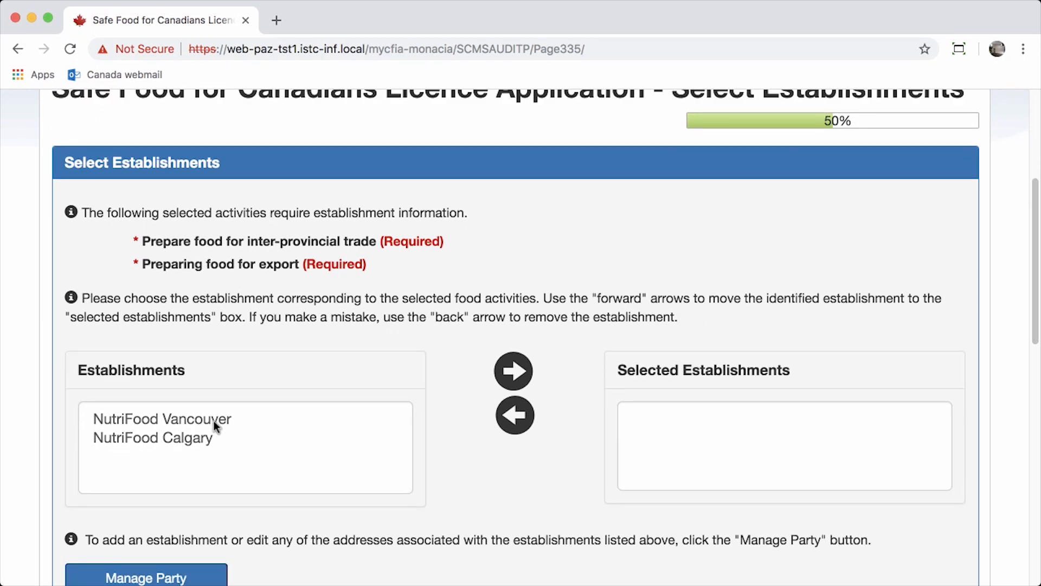
pyautogui.click(236, 413)
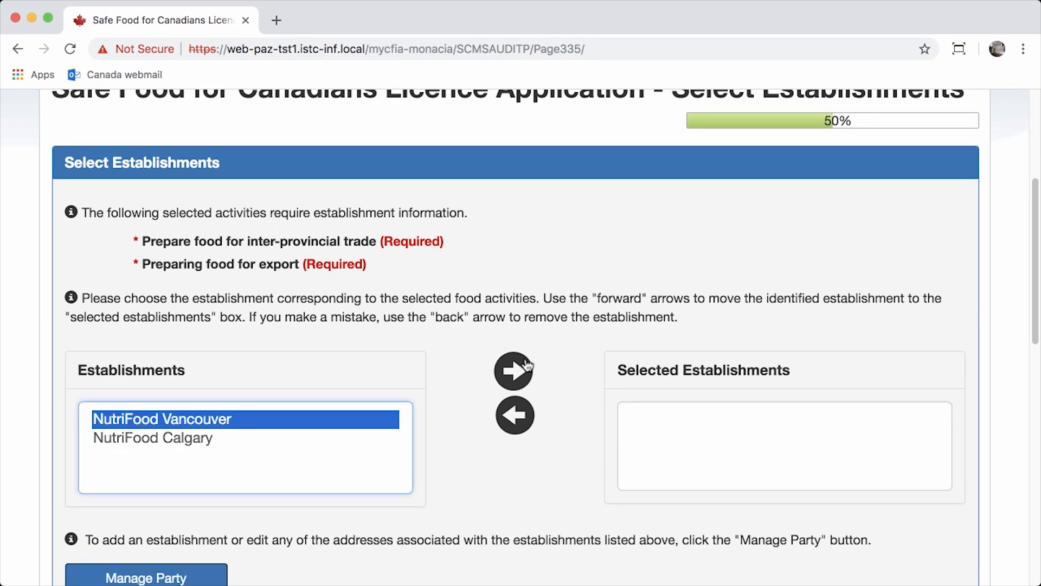
pyautogui.click(515, 372)
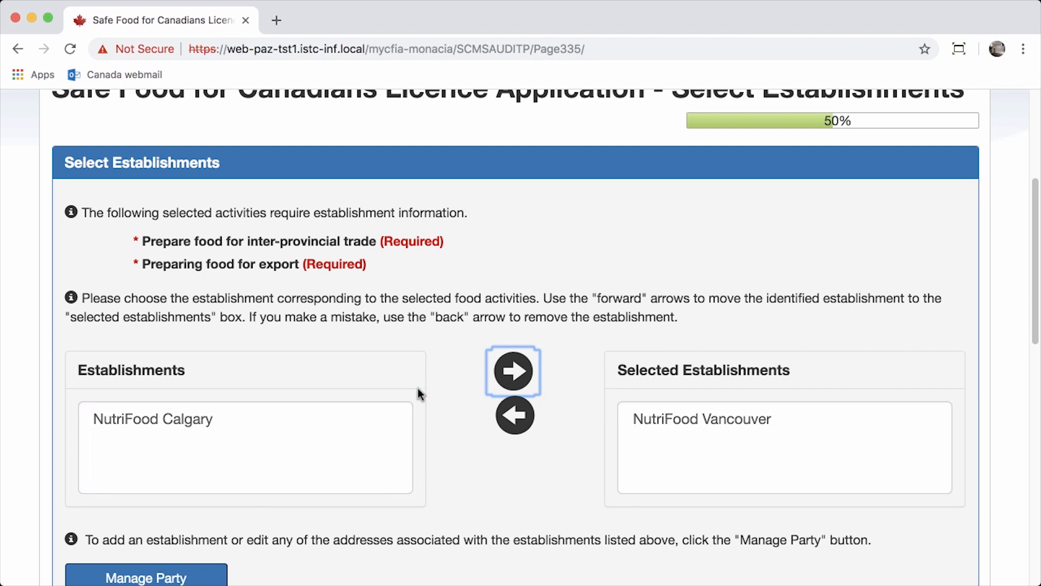
pyautogui.scroll(-3, 415, 389)
pyautogui.scroll(-3, 412, 397)
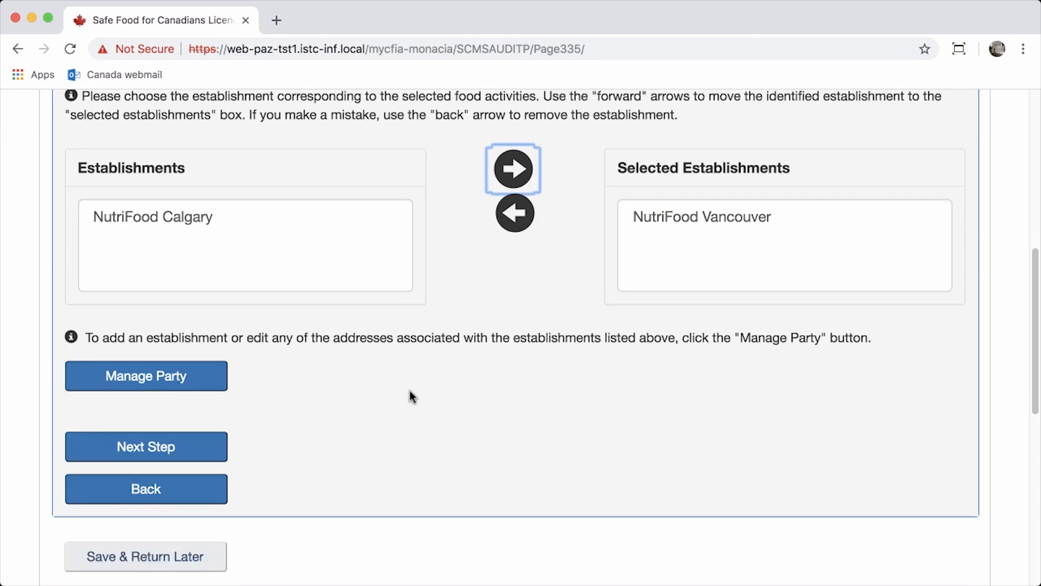
pyautogui.click(208, 449)
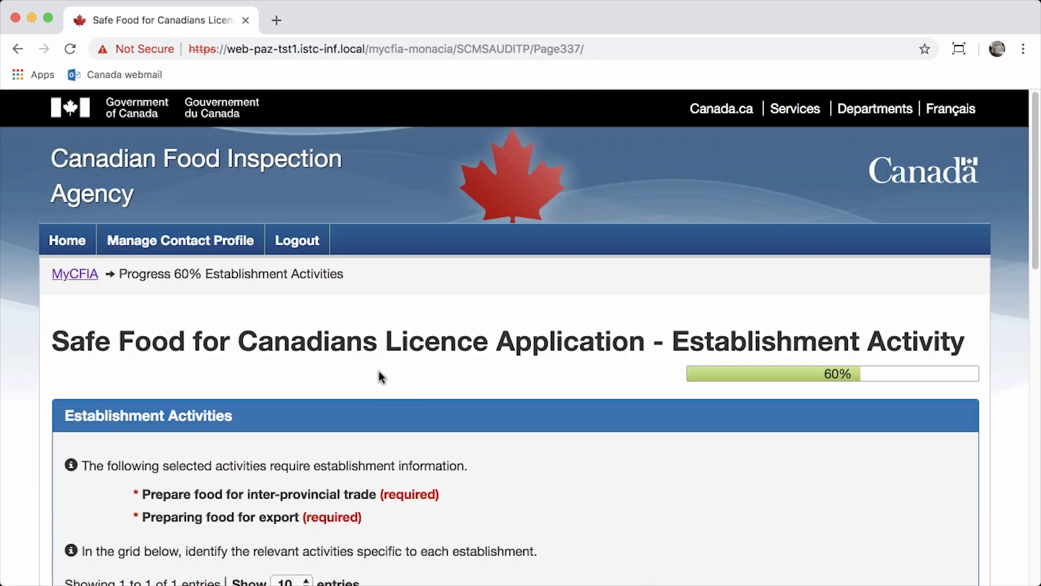
# For NutriFood Vancouver's inter-provincial trade, select the Processed Egg activities Label, Package, Process, treat, preserve, manufacture, and Store
pyautogui.scroll(-5, 378, 371)
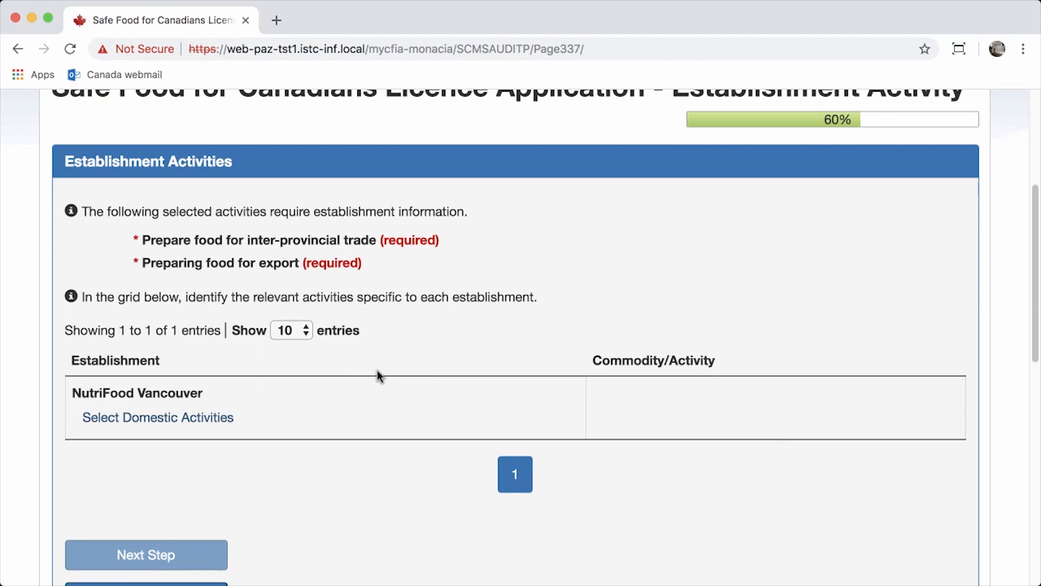
pyautogui.click(225, 417)
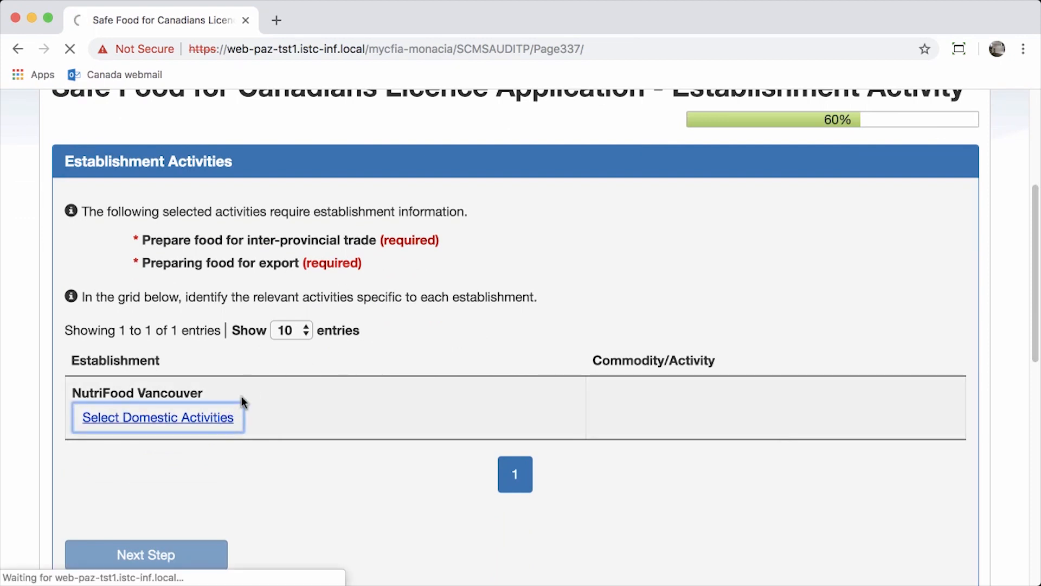
pyautogui.scroll(-4, 522, 268)
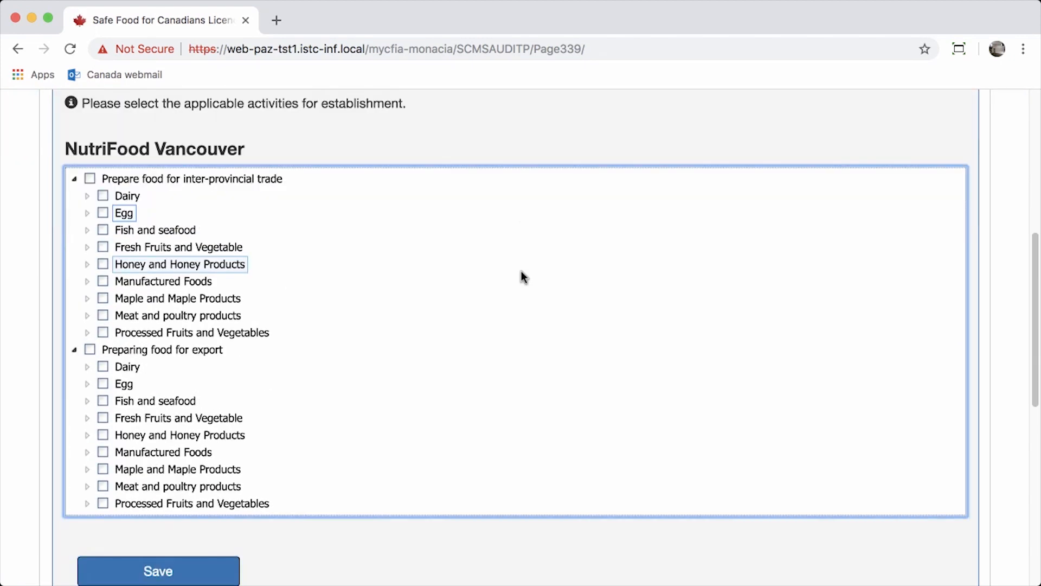
pyautogui.click(86, 213)
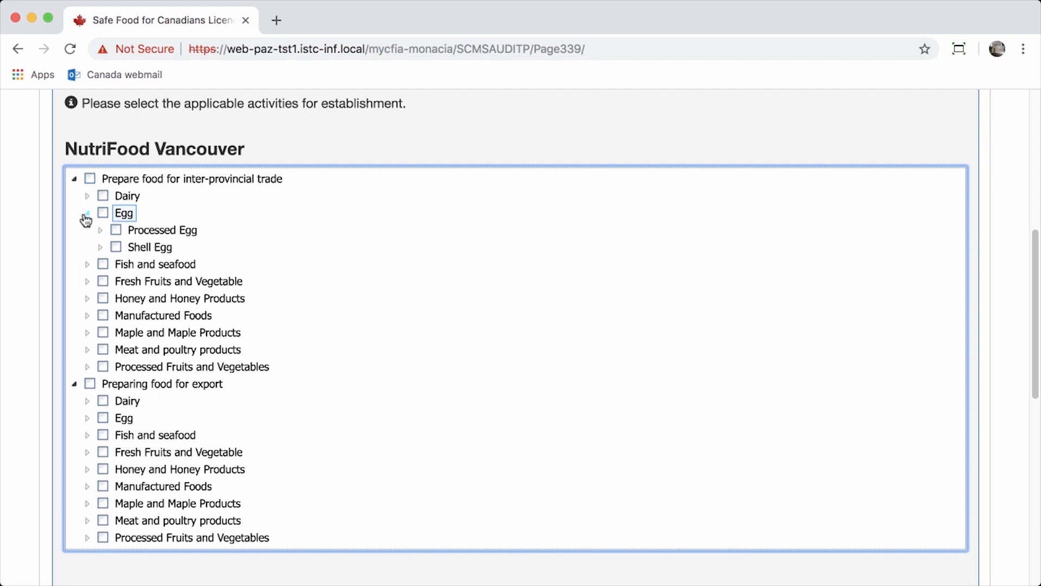
pyautogui.click(101, 231)
pyautogui.click(128, 247)
pyautogui.click(128, 263)
pyautogui.click(129, 281)
pyautogui.click(129, 298)
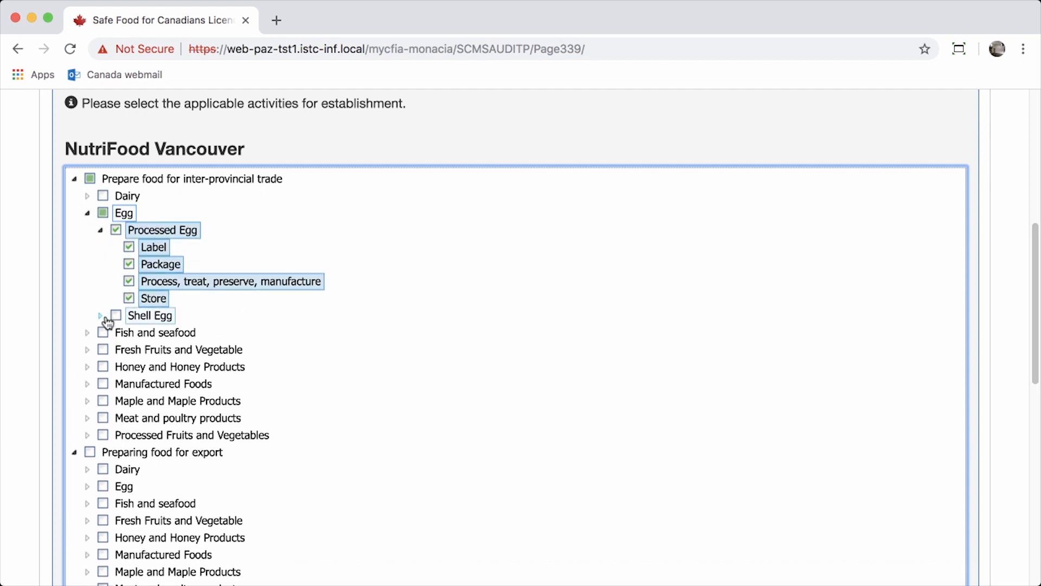
# Under inter-provincial trade, select the Shell Egg activities Grade, Label, Package, Process, treat, preserve, manufacture, and Store
pyautogui.click(100, 315)
pyautogui.click(128, 332)
pyautogui.click(128, 349)
pyautogui.click(129, 366)
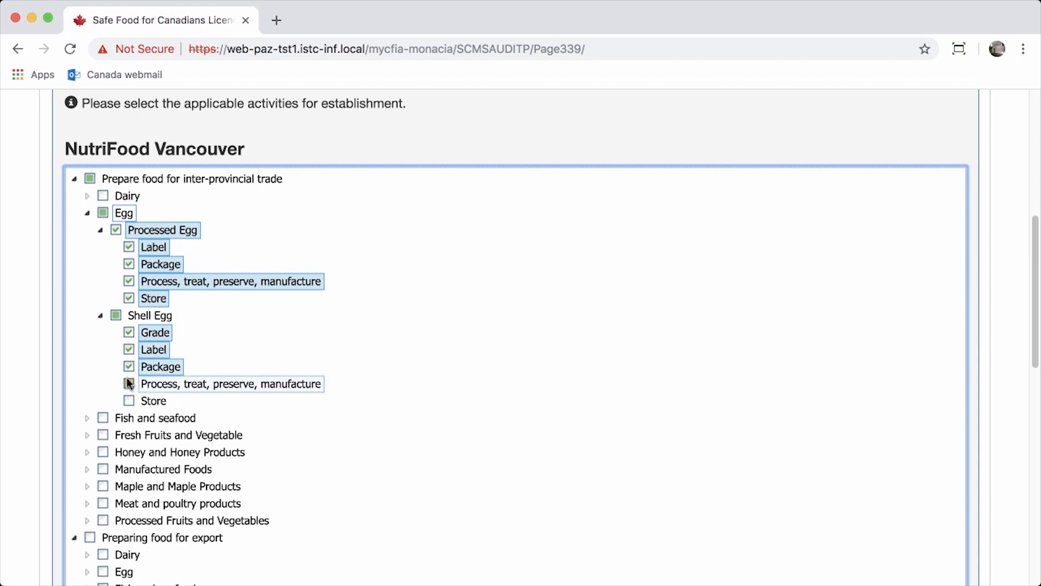
pyautogui.click(128, 383)
pyautogui.click(129, 400)
# Select the whole Egg commodity under Preparing food for export and save the establishment's activities
pyautogui.scroll(-3, 130, 399)
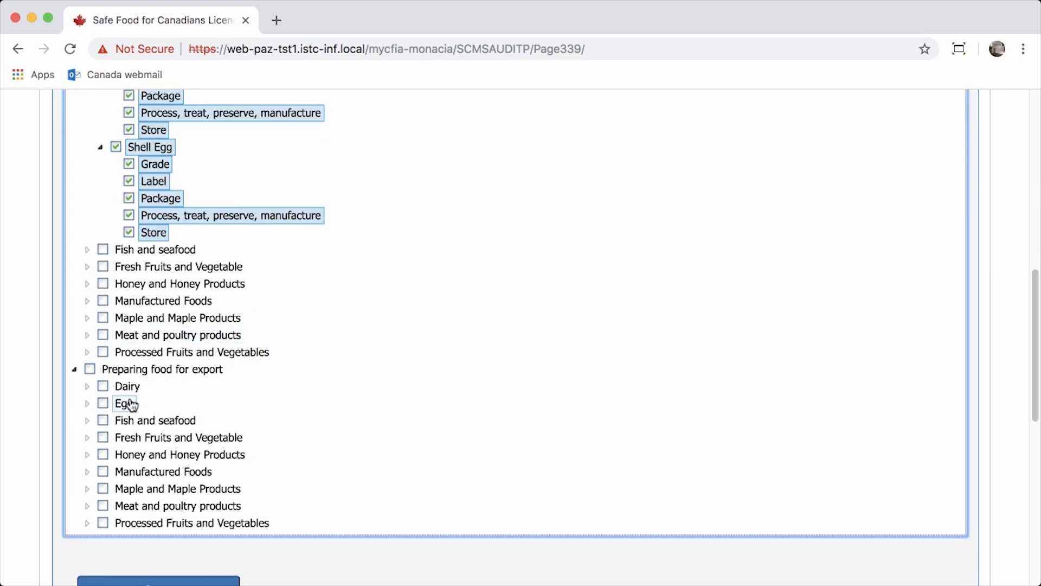
pyautogui.click(102, 402)
pyautogui.scroll(-3, 219, 409)
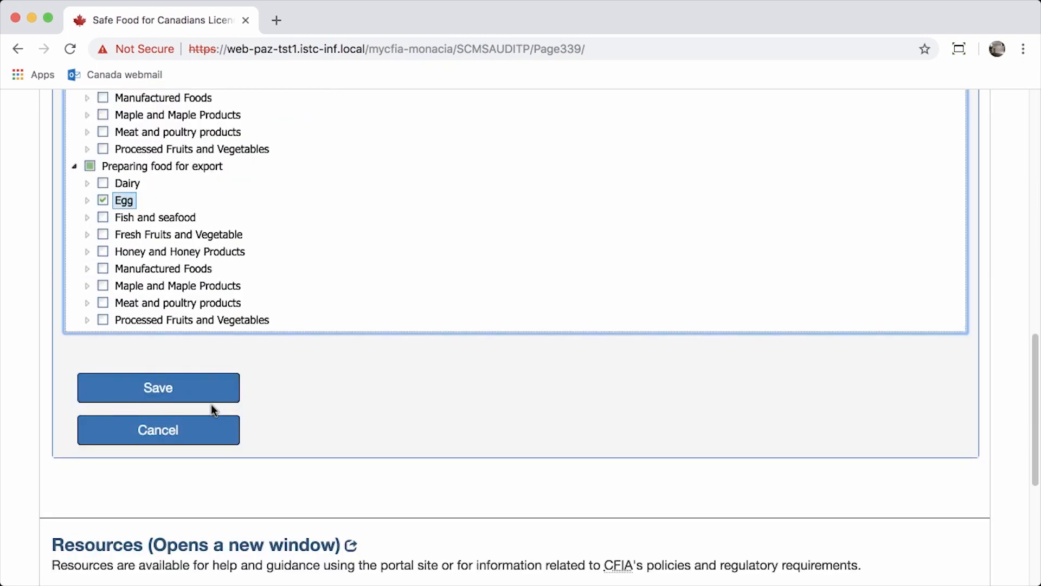
pyautogui.click(209, 399)
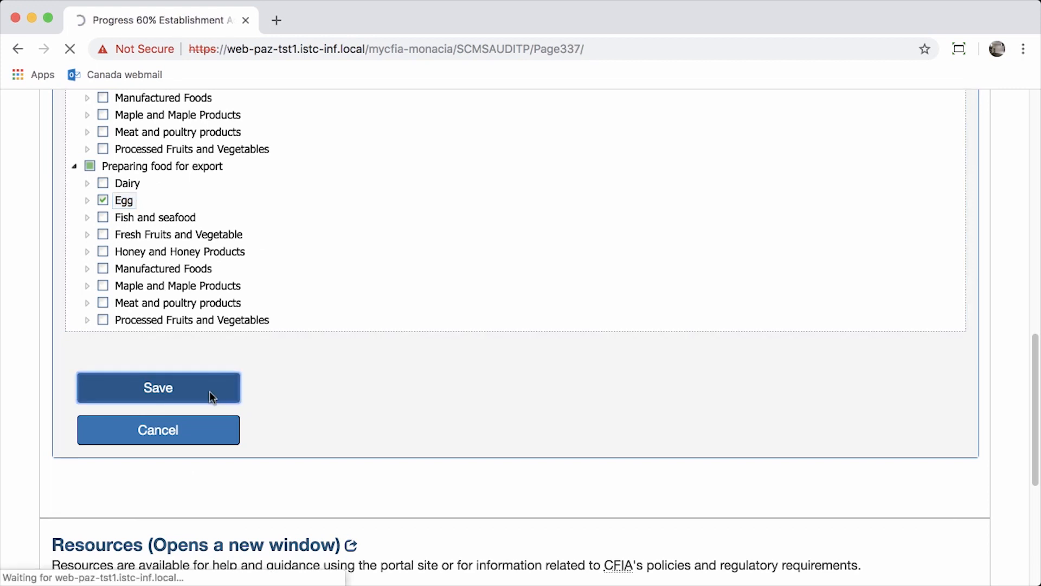
# Review the commodities and activities listed for NutriFood Vancouver and continue to the Preventive Control Plan declaration
pyautogui.scroll(-5, 438, 342)
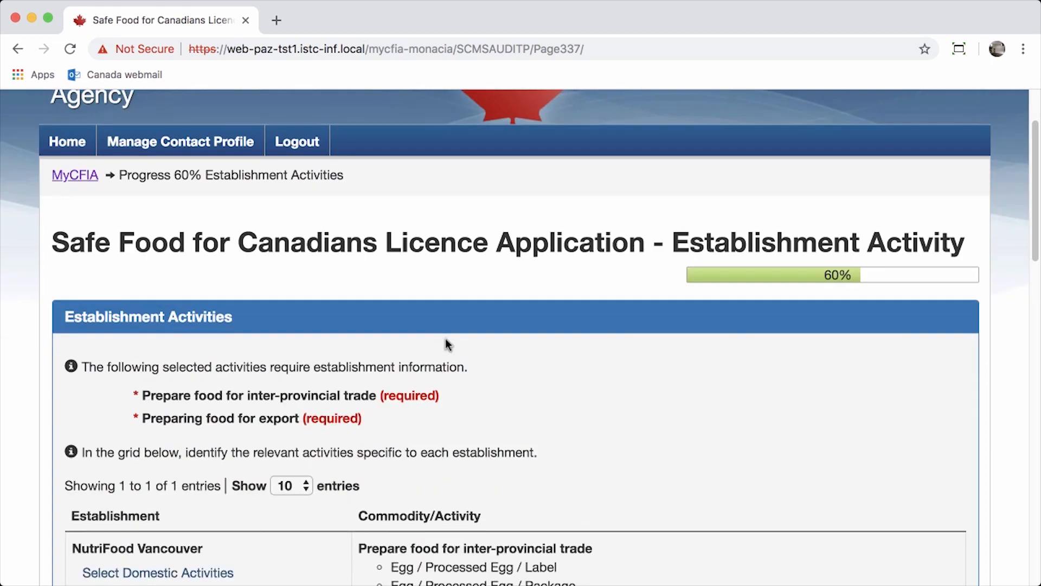
pyautogui.scroll(-9, 600, 367)
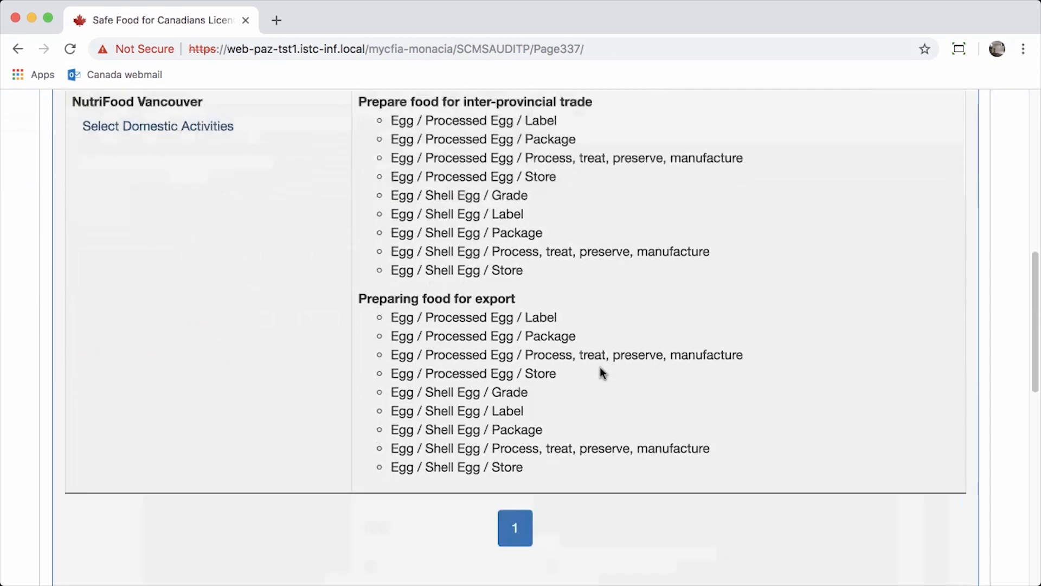
pyautogui.click(219, 465)
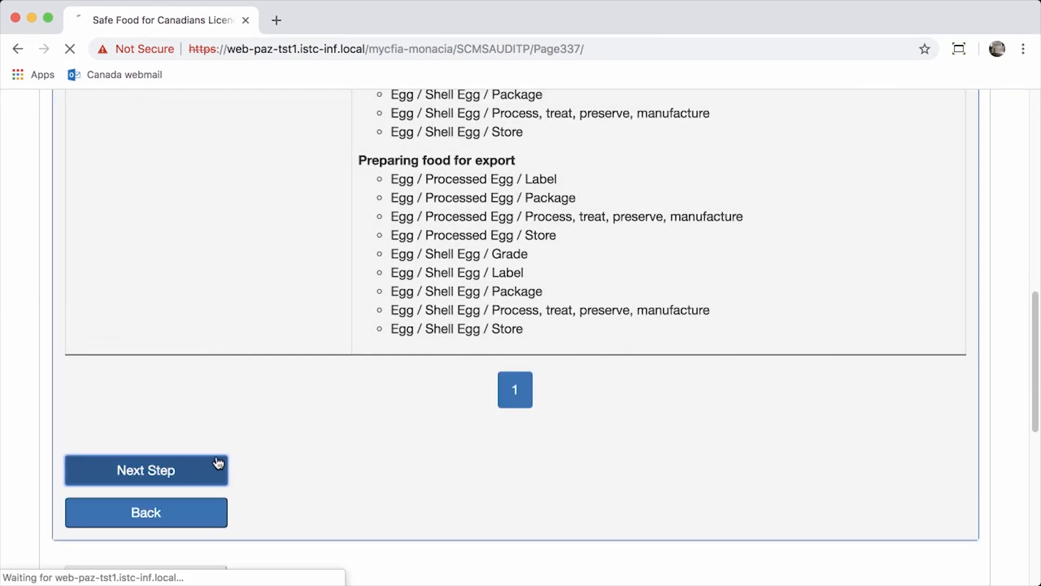
# Accept the required written PCP declaration for preparing egg for inter-provincial trade
pyautogui.scroll(-5, 452, 333)
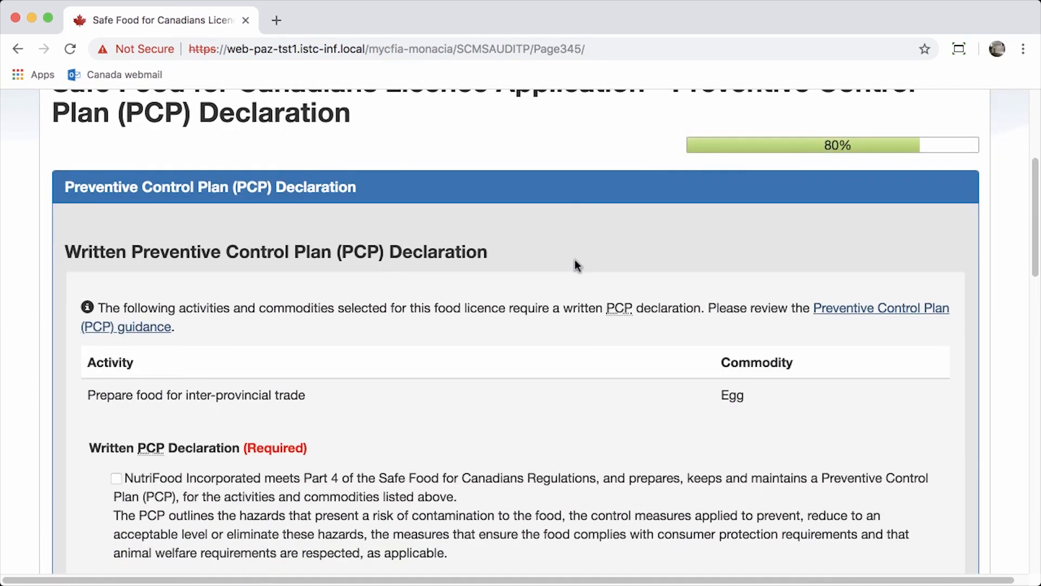
pyautogui.scroll(-2, 565, 263)
pyautogui.scroll(-4, 459, 303)
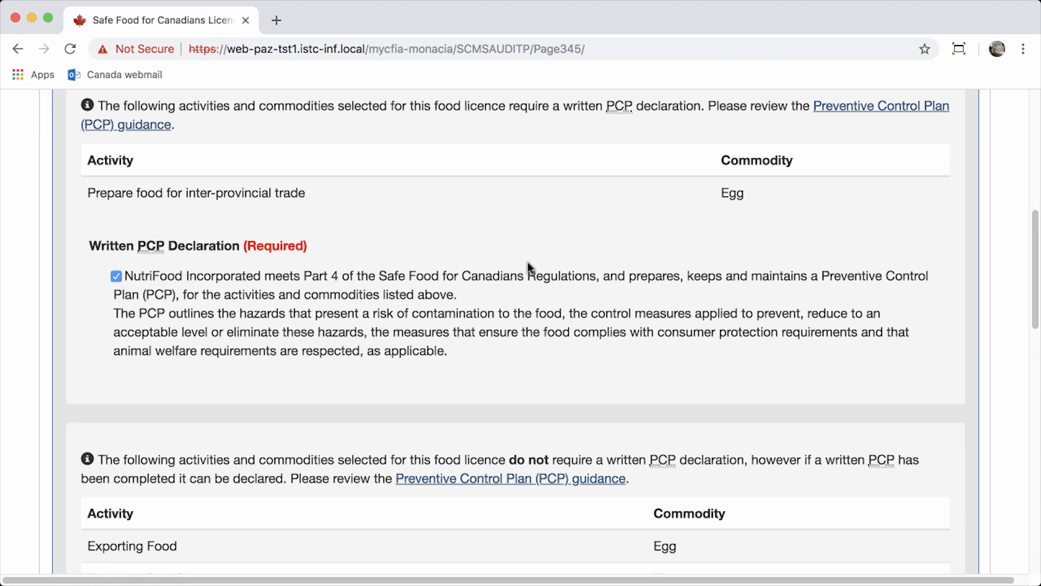
# For the egg export activities, declare that NutriFood Incorporated prepares, keeps and maintains a Preventive Control Plan, and continue to the application review
pyautogui.scroll(-8, 530, 263)
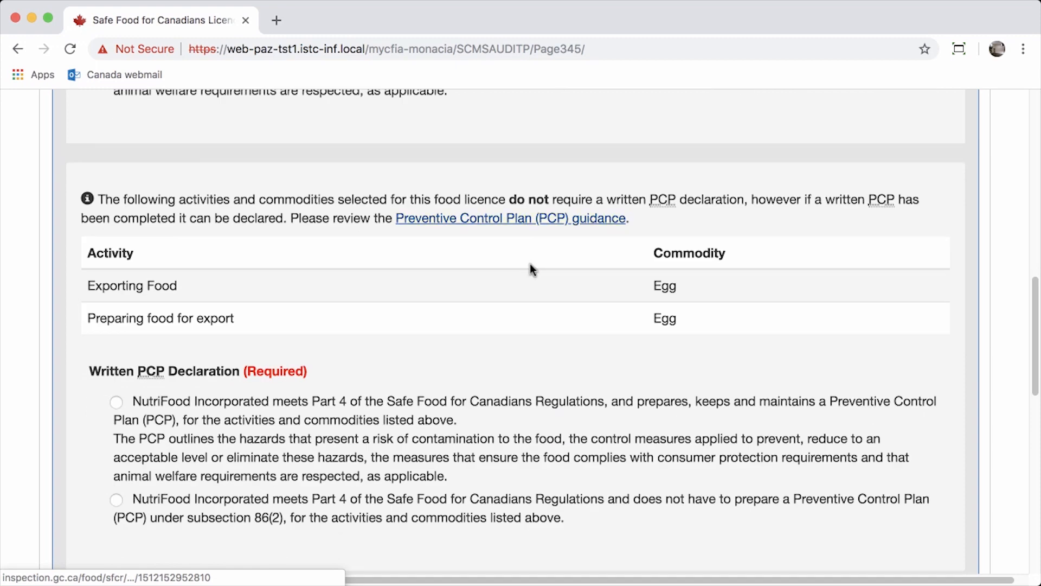
pyautogui.scroll(-2, 530, 264)
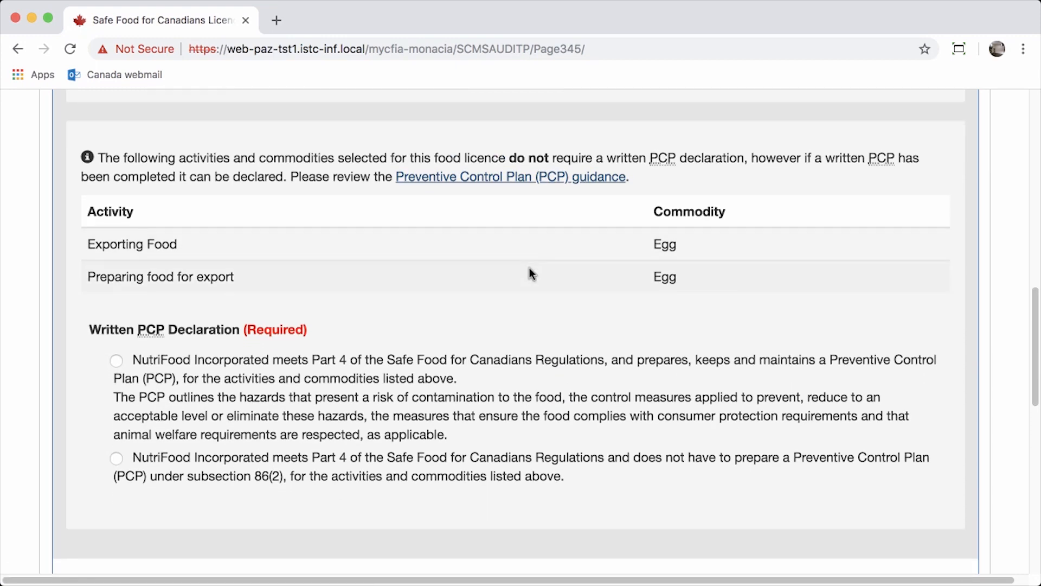
pyautogui.scroll(-5, 530, 268)
pyautogui.click(115, 212)
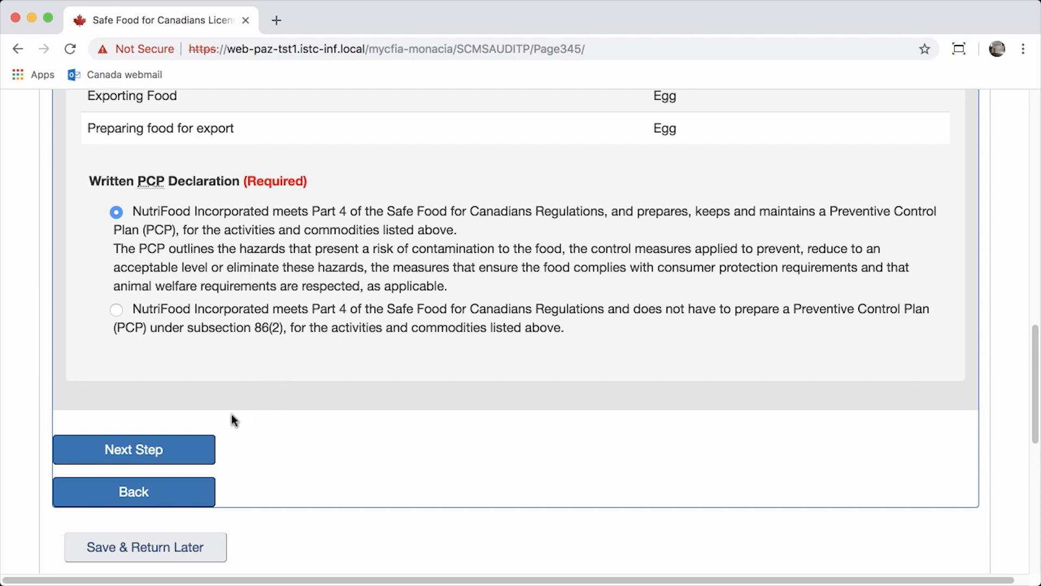
pyautogui.click(177, 456)
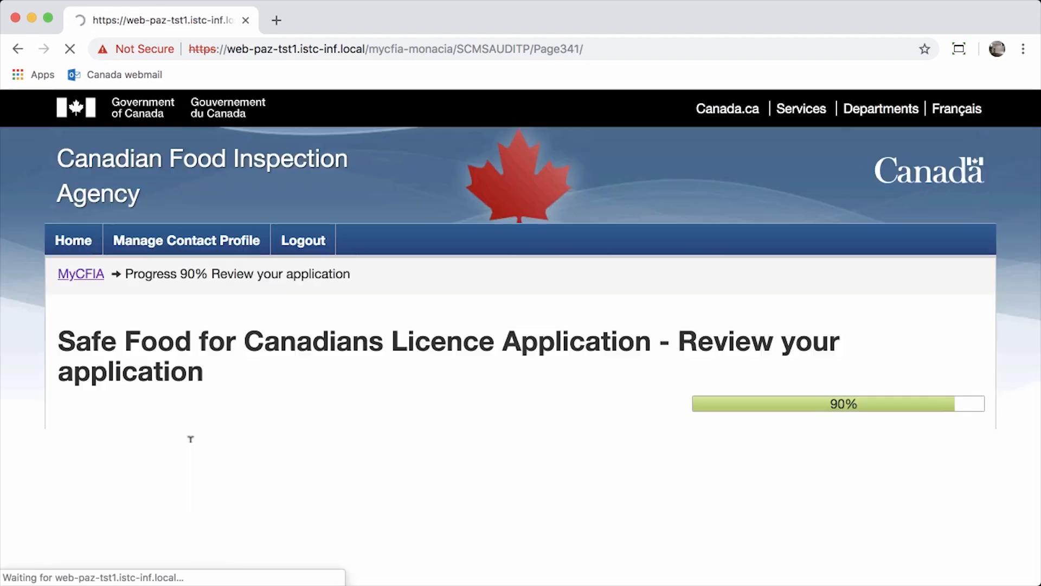
# Review the full application, accept the fee, truthful information and public registry statements, and submit it
pyautogui.scroll(-5, 594, 251)
pyautogui.scroll(-2, 595, 244)
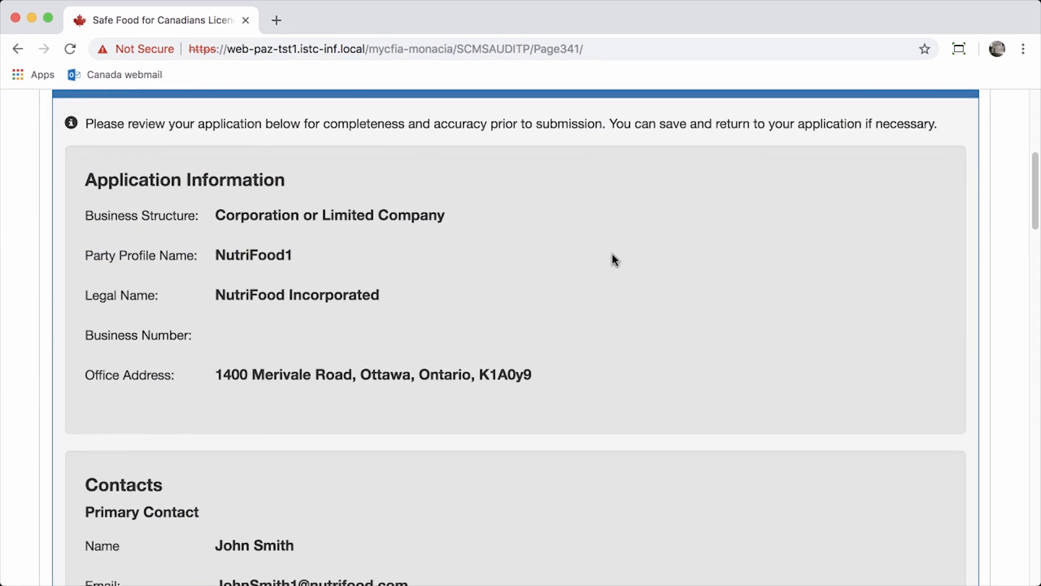
pyautogui.scroll(-12, 613, 255)
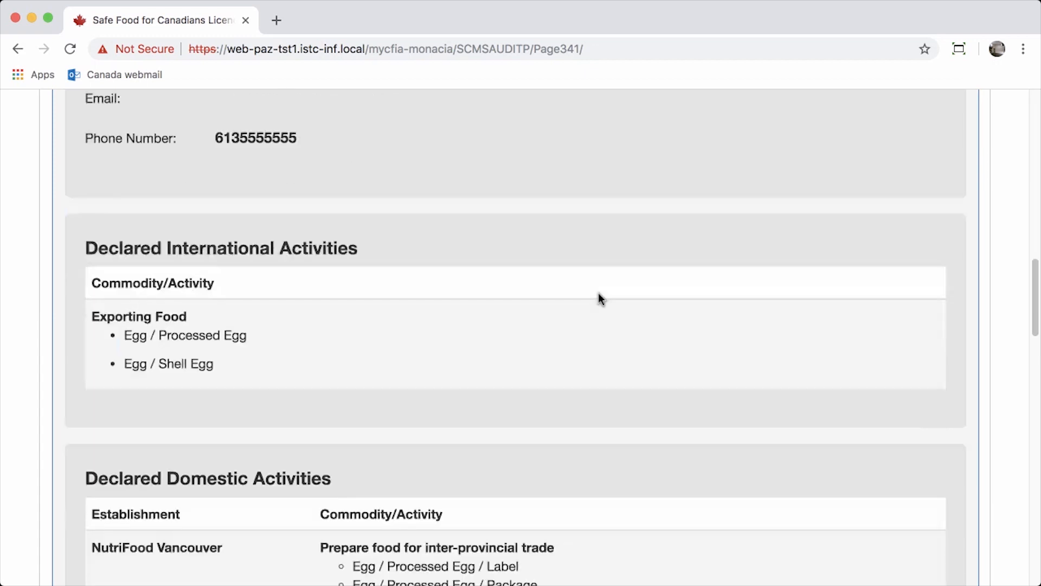
pyautogui.scroll(-15, 597, 295)
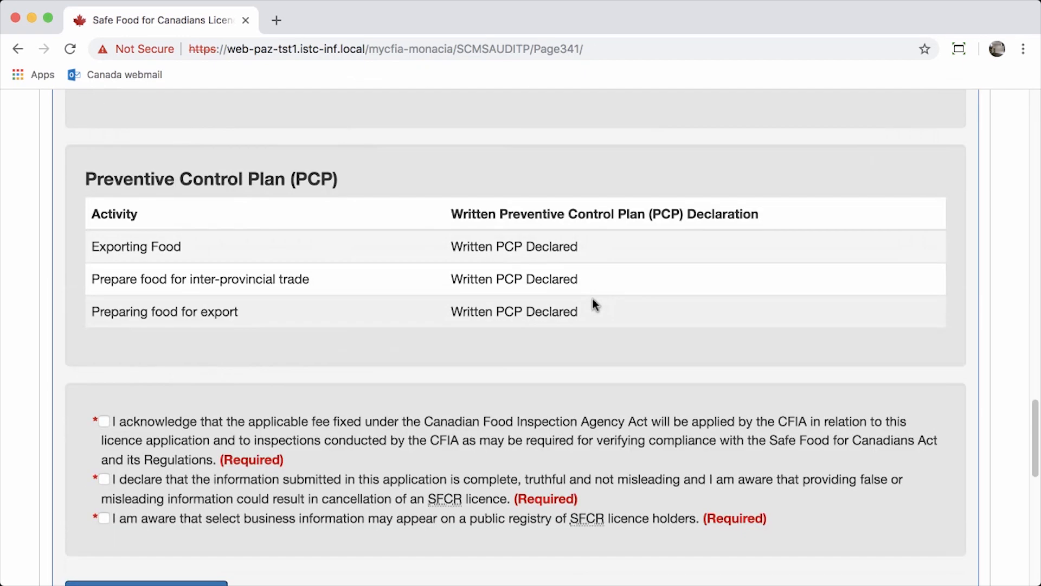
pyautogui.scroll(-1, 593, 301)
pyautogui.click(105, 411)
pyautogui.click(103, 468)
pyautogui.click(104, 507)
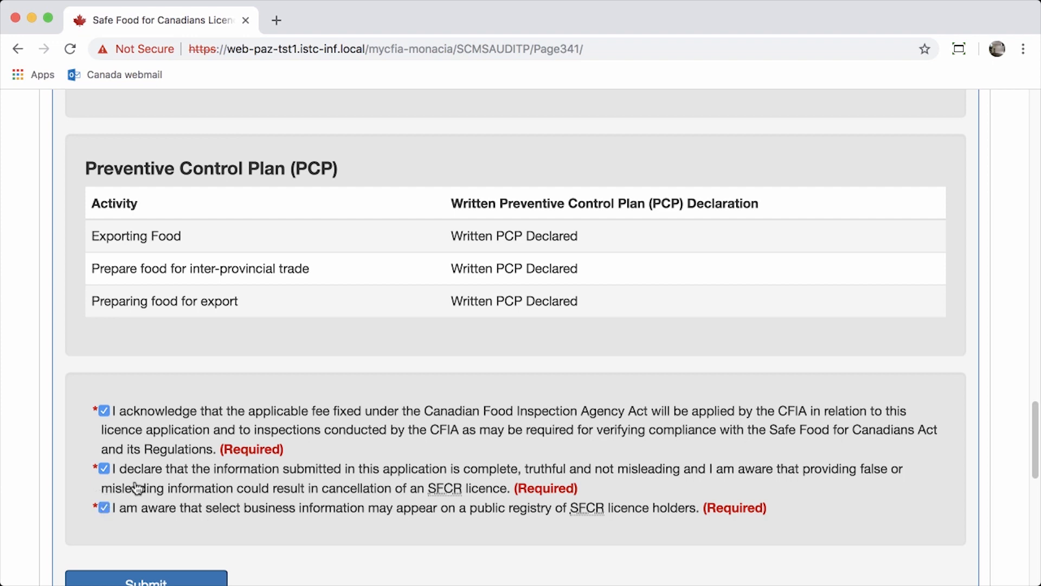
pyautogui.scroll(-3, 135, 485)
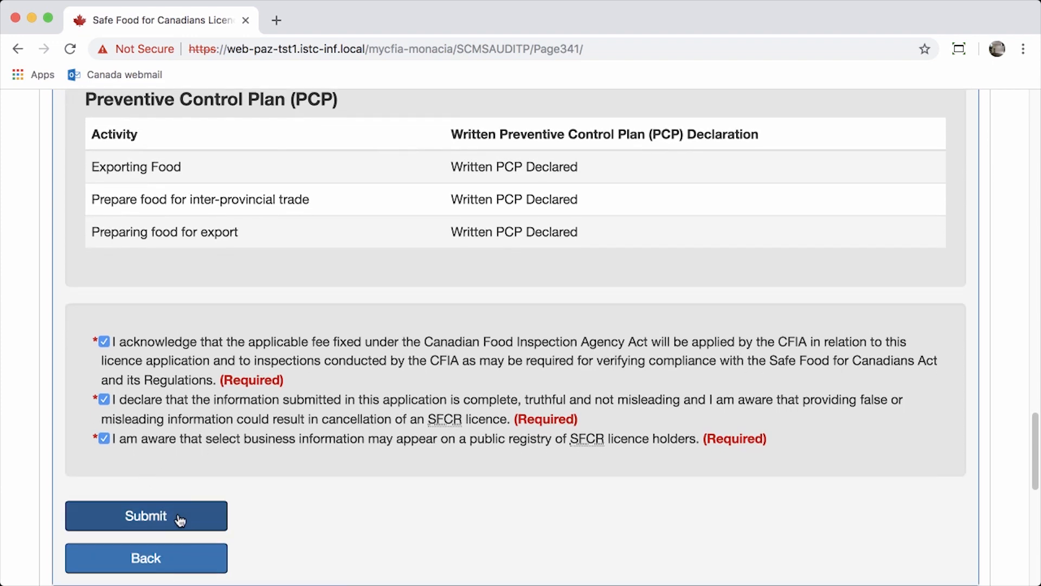
pyautogui.click(180, 517)
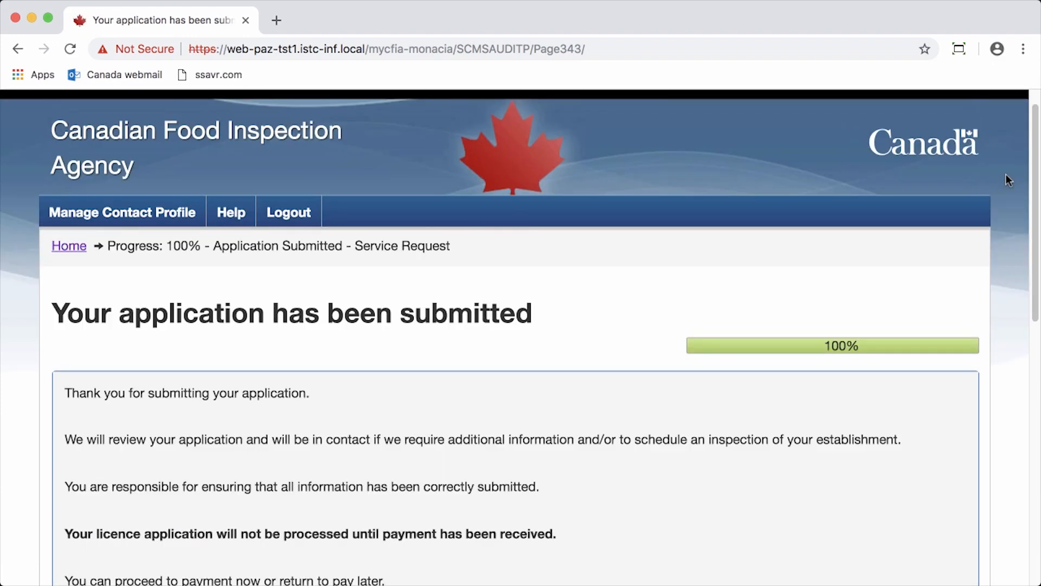
# Read the submission notice to its end and proceed with payment for the licence application
pyautogui.scroll(-5, 1006, 174)
pyautogui.scroll(-1, 1006, 174)
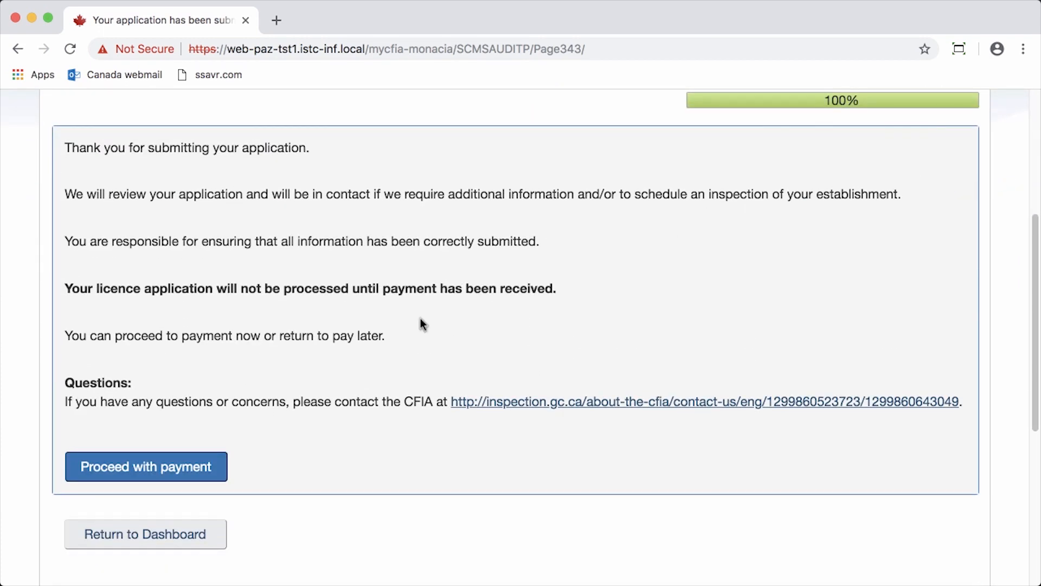
pyautogui.click(205, 467)
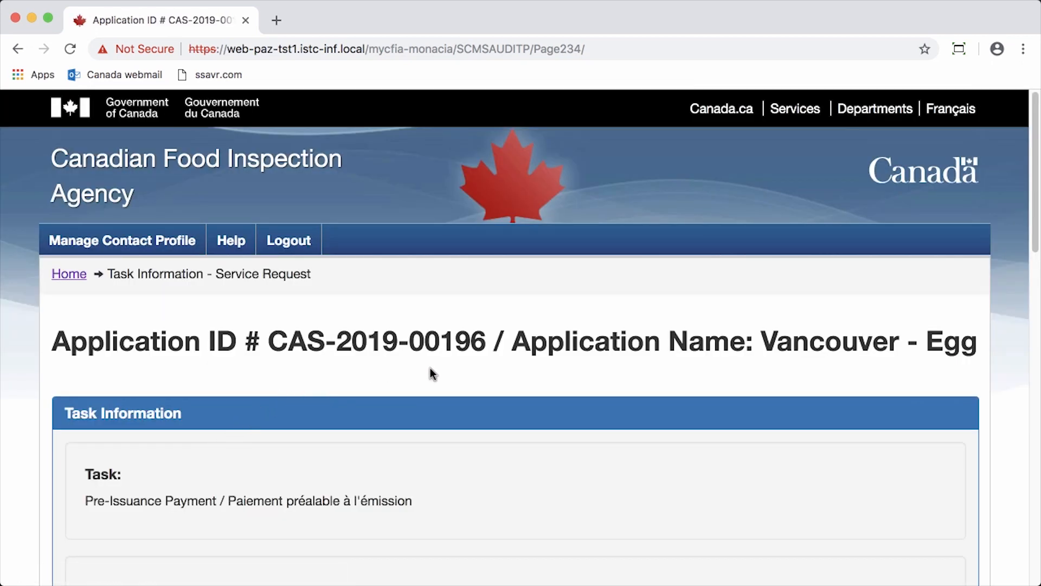
# Review the pre-issuance payment task and its fees for the Vancouver - Egg application, and proceed to payment
pyautogui.scroll(-3, 868, 366)
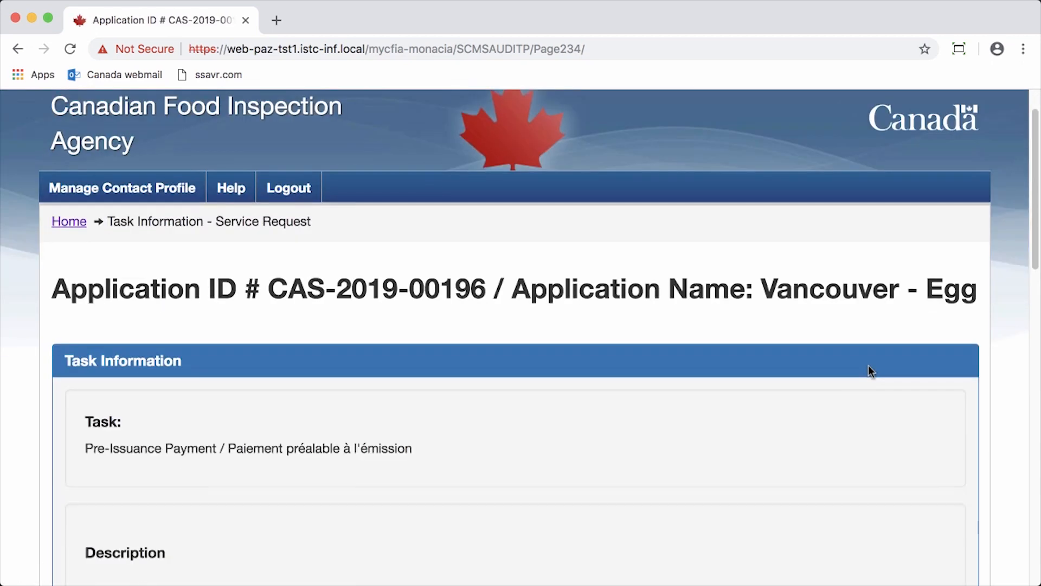
pyautogui.scroll(-4, 868, 366)
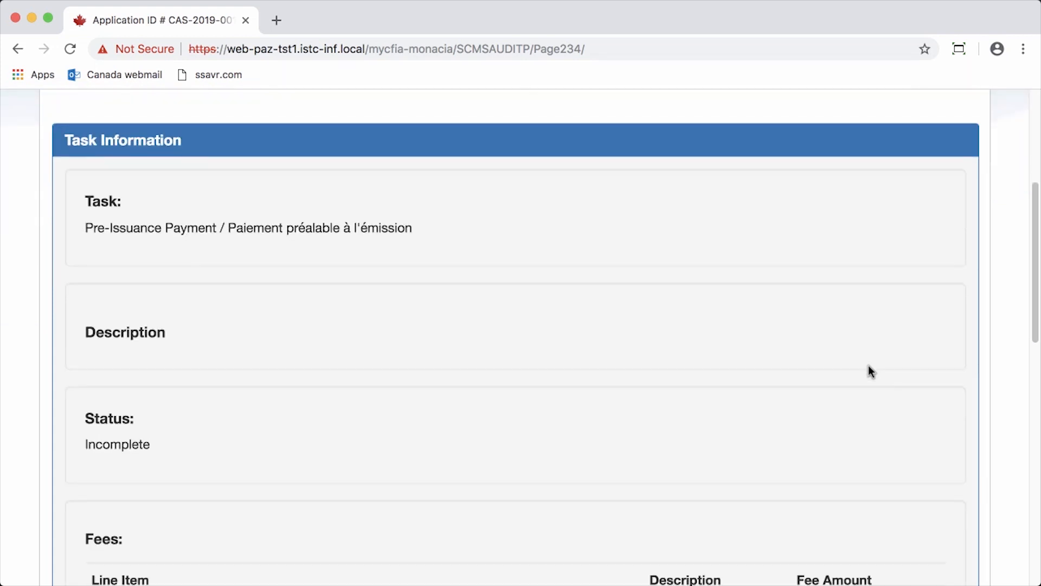
pyautogui.scroll(-8, 867, 371)
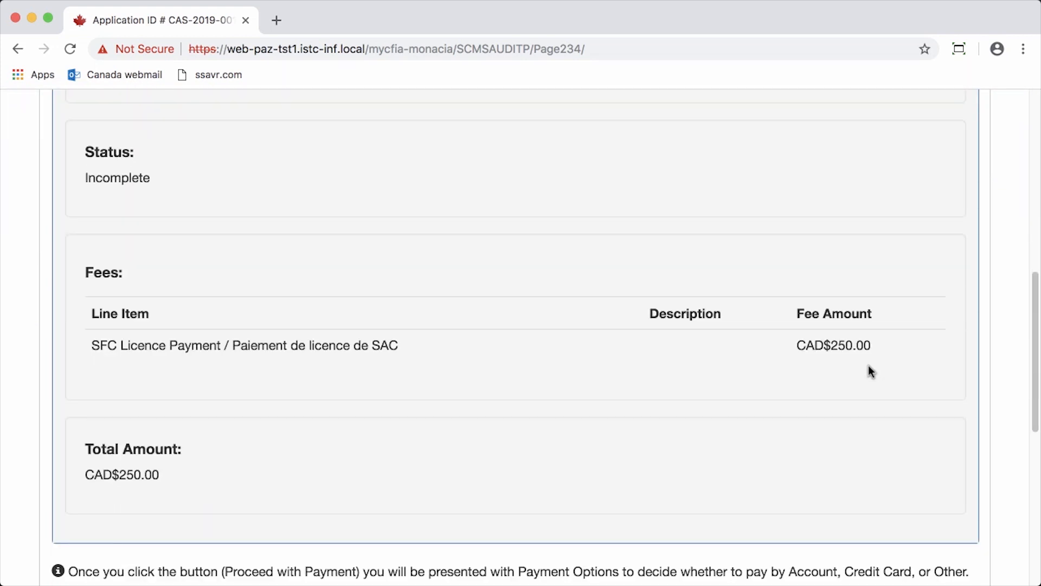
pyautogui.scroll(1, 898, 227)
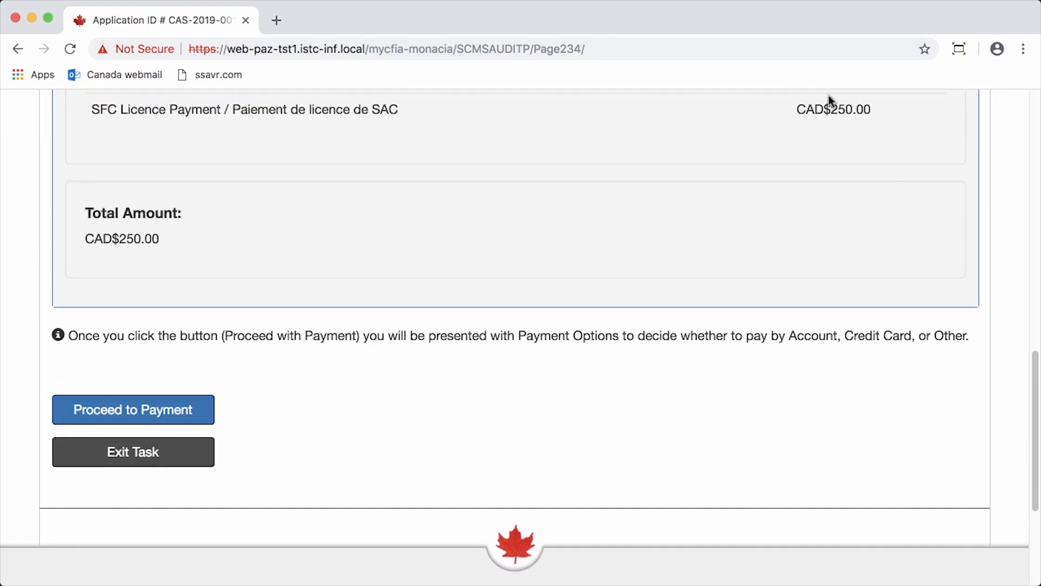
pyautogui.click(209, 408)
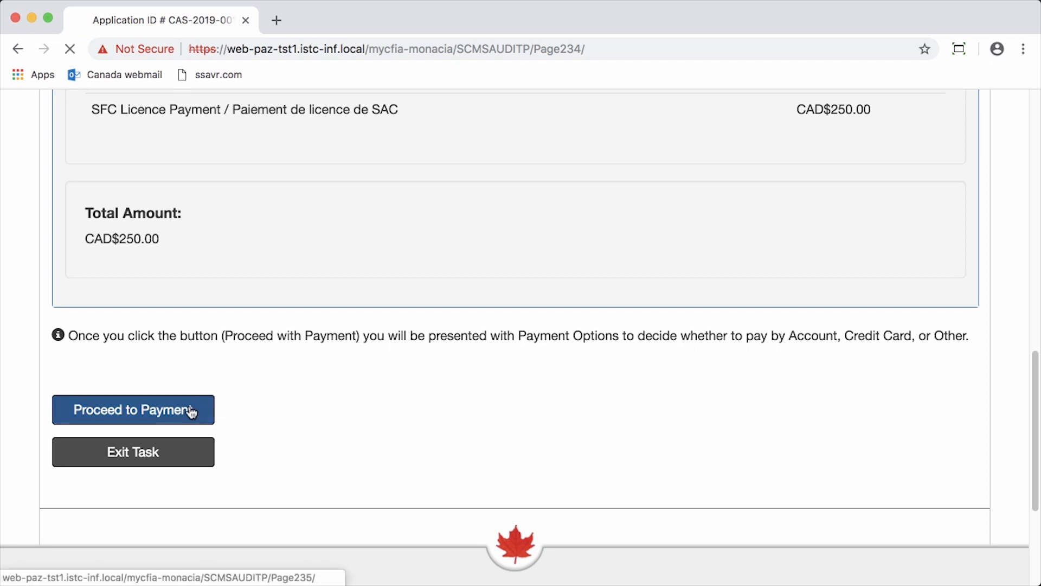
# Choose On-Account as the payment method, keep the Main On-Account selected, and proceed to payment
pyautogui.scroll(-1, 209, 408)
pyautogui.scroll(-4, 617, 324)
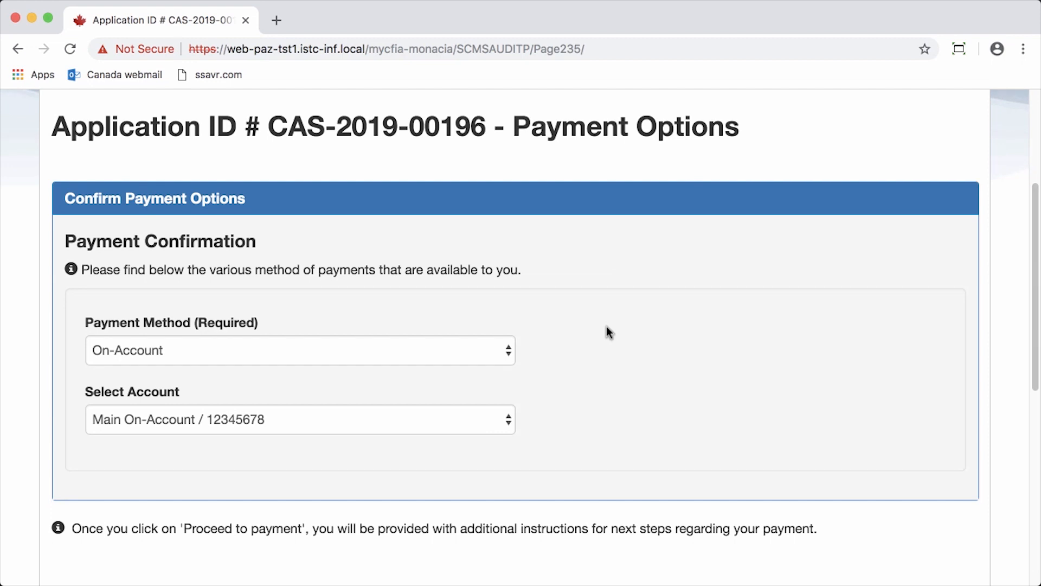
pyautogui.scroll(-2, 606, 328)
pyautogui.click(496, 257)
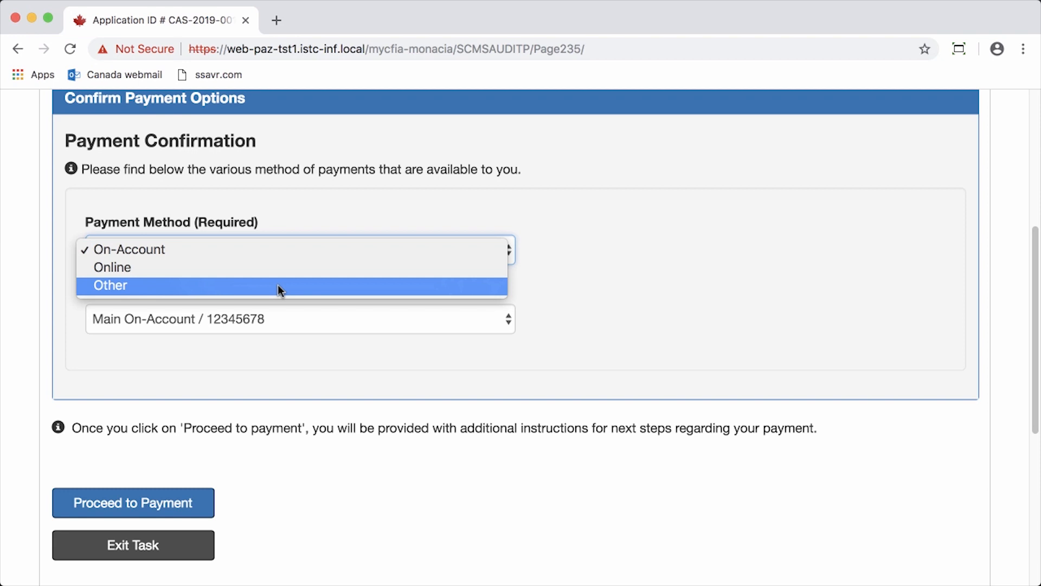
pyautogui.click(287, 253)
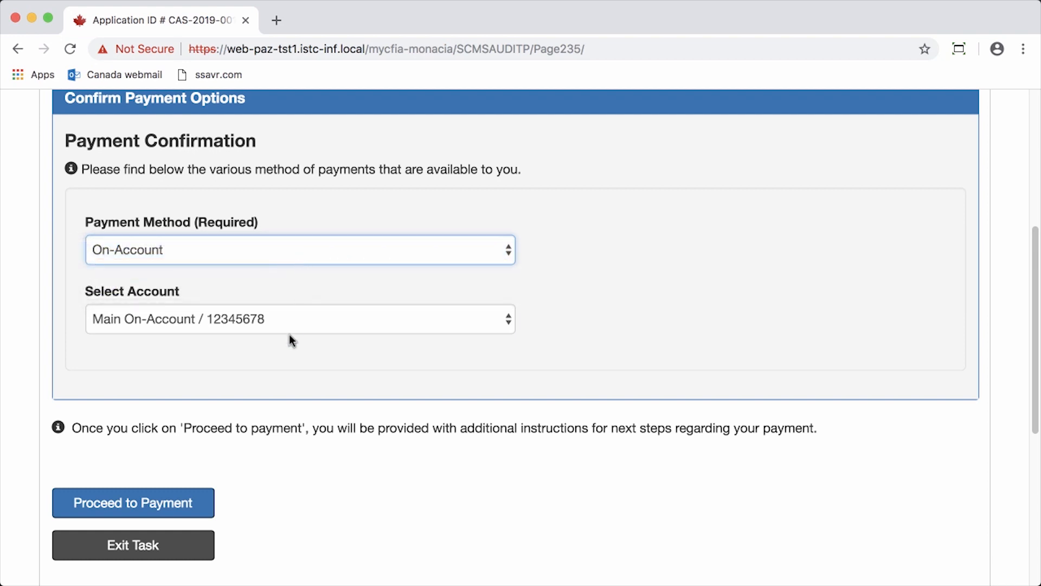
pyautogui.click(188, 501)
pyautogui.click(300, 386)
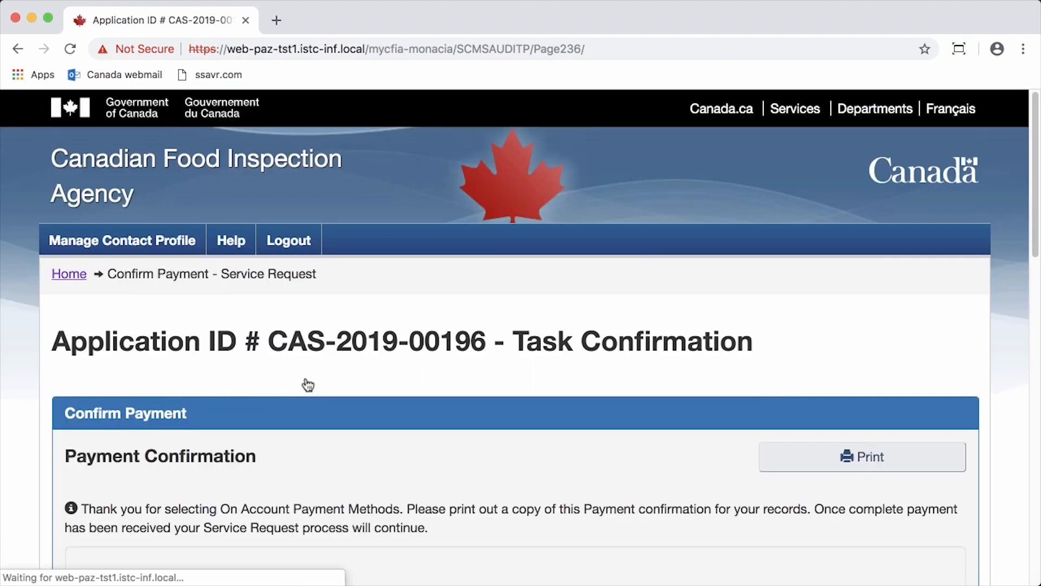
# Read the payment confirmation through its transaction details, fees and total amount, and return to the application
pyautogui.scroll(-5, 685, 297)
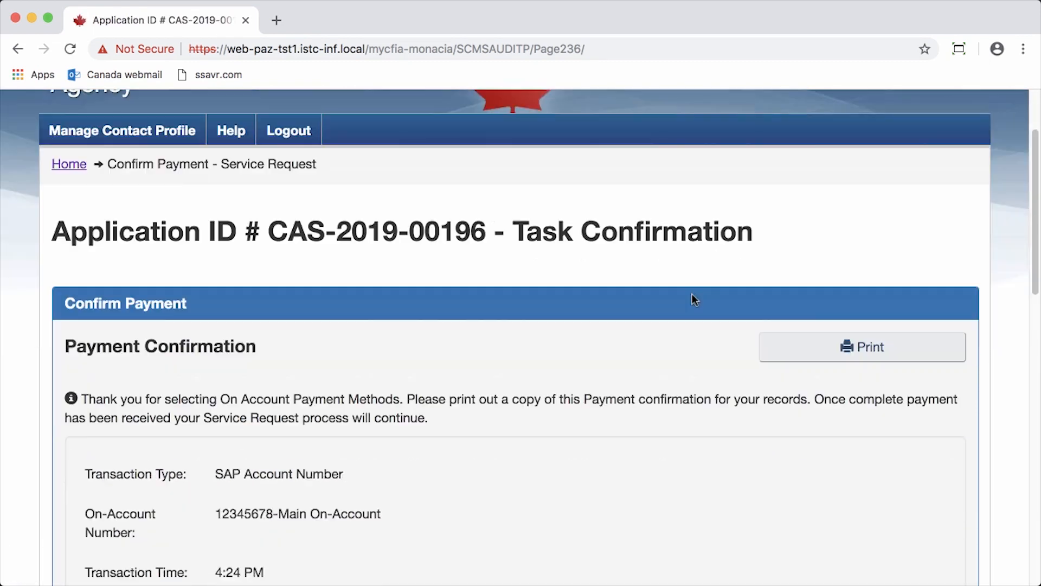
pyautogui.scroll(-5, 700, 299)
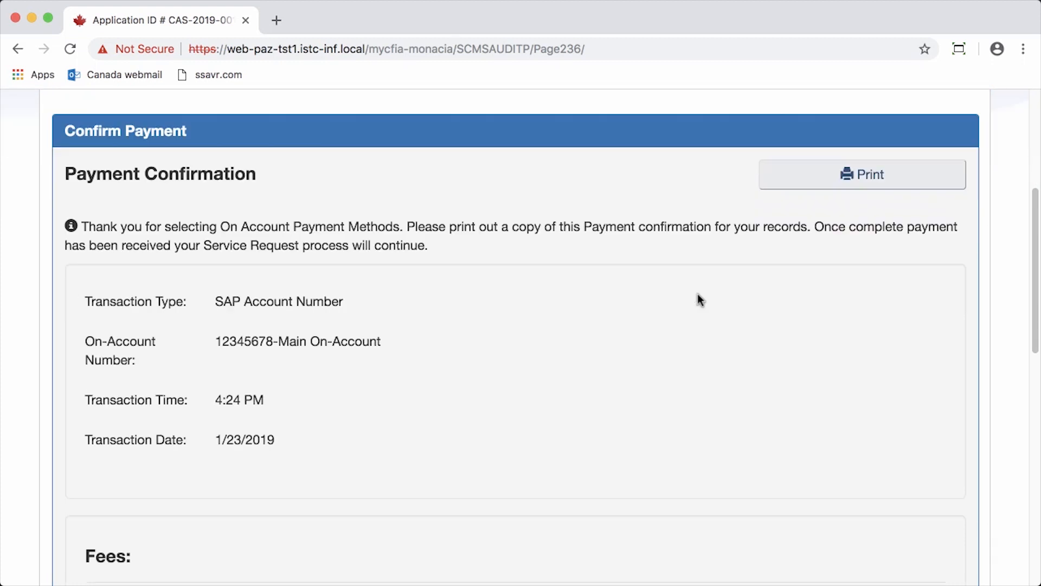
pyautogui.scroll(-5, 700, 299)
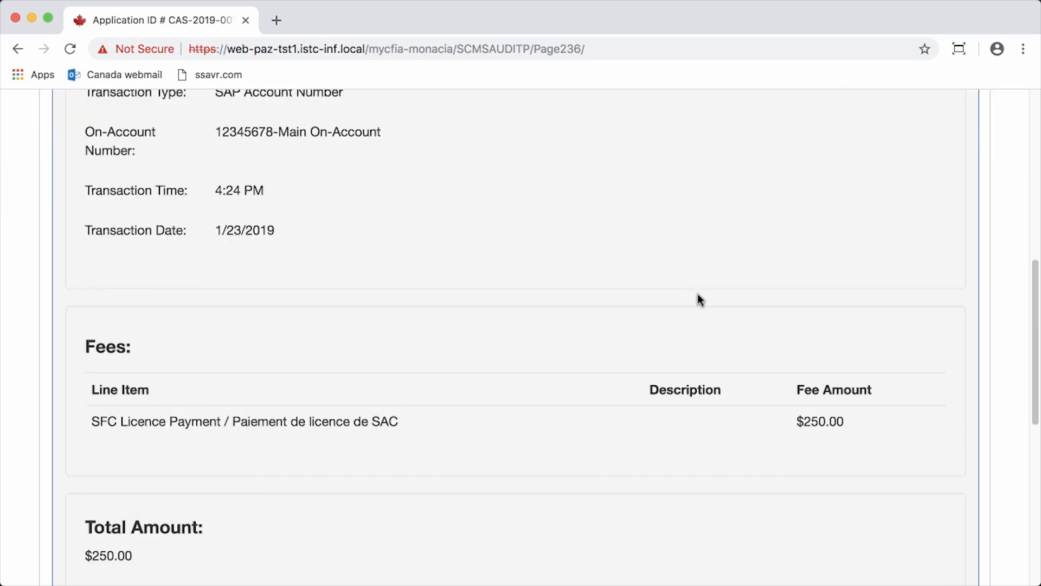
pyautogui.scroll(-4, 700, 299)
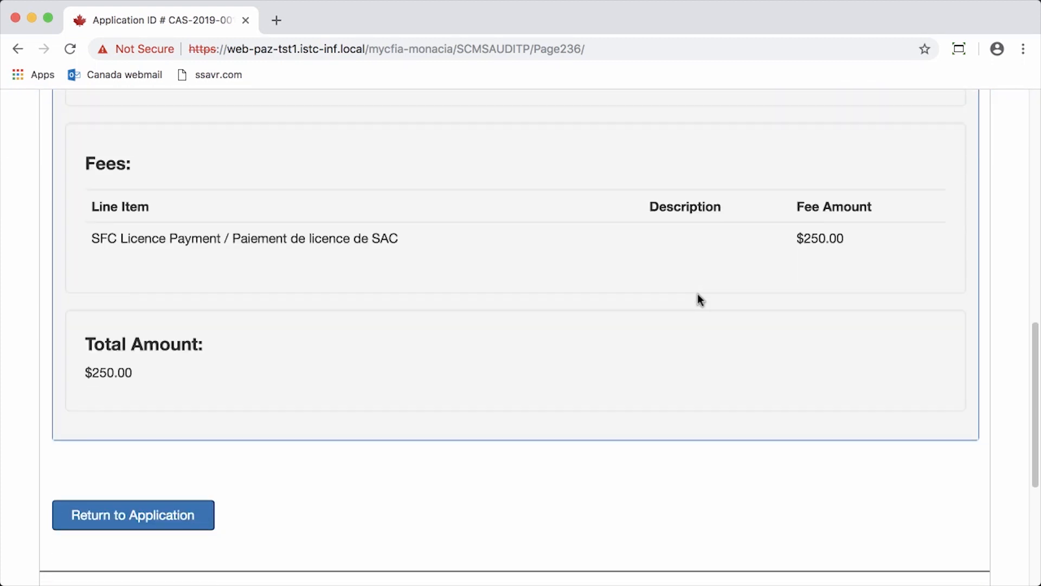
pyautogui.scroll(-1, 700, 300)
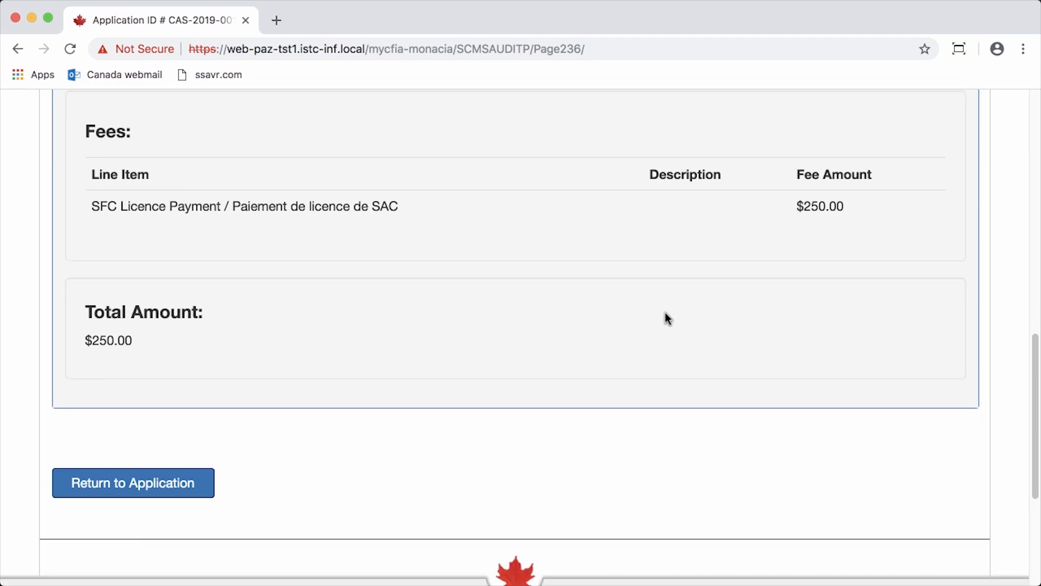
pyautogui.click(142, 484)
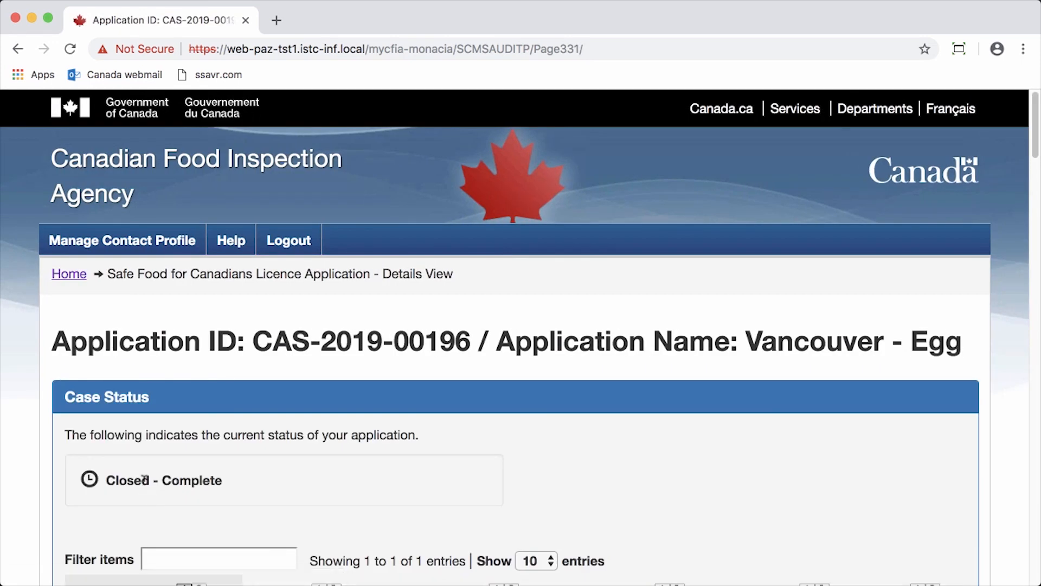
# Examine the Vancouver - Egg application's case status, issued licence, tasks, notes and application summary, and return to the dashboard
pyautogui.scroll(-1, 737, 363)
pyautogui.scroll(-6, 740, 366)
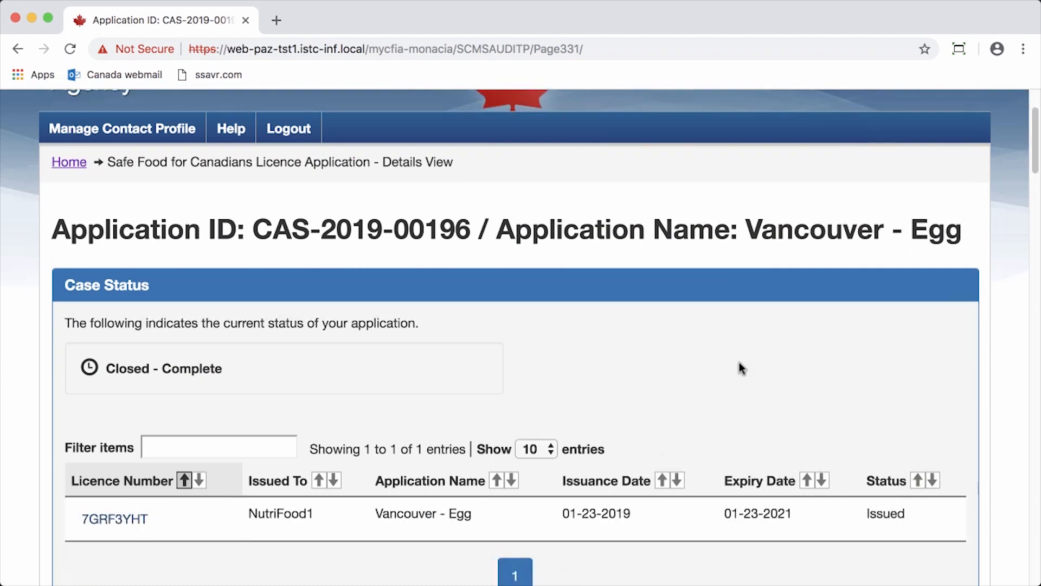
pyautogui.scroll(-3, 740, 348)
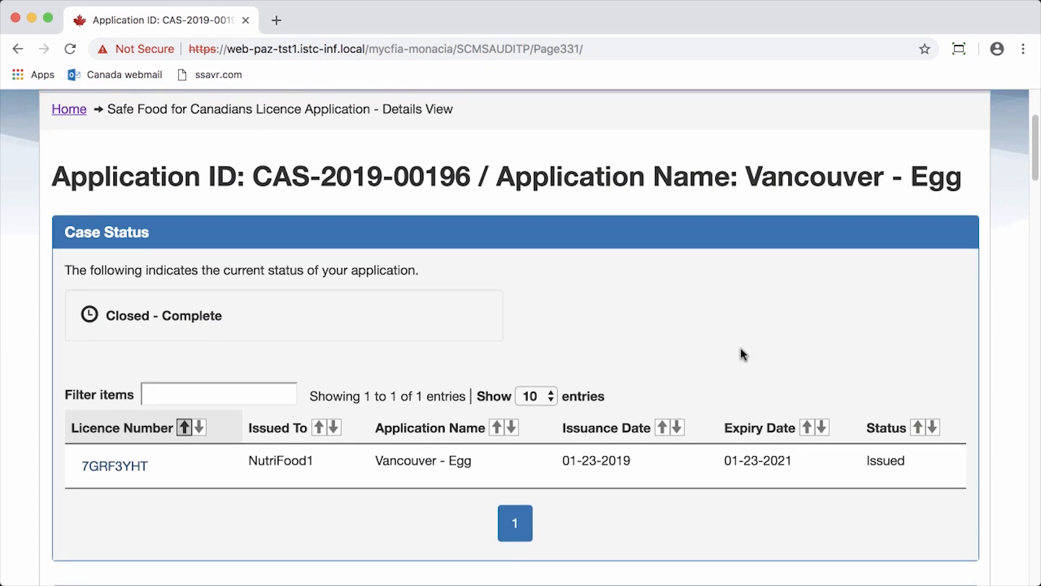
pyautogui.scroll(-3, 741, 346)
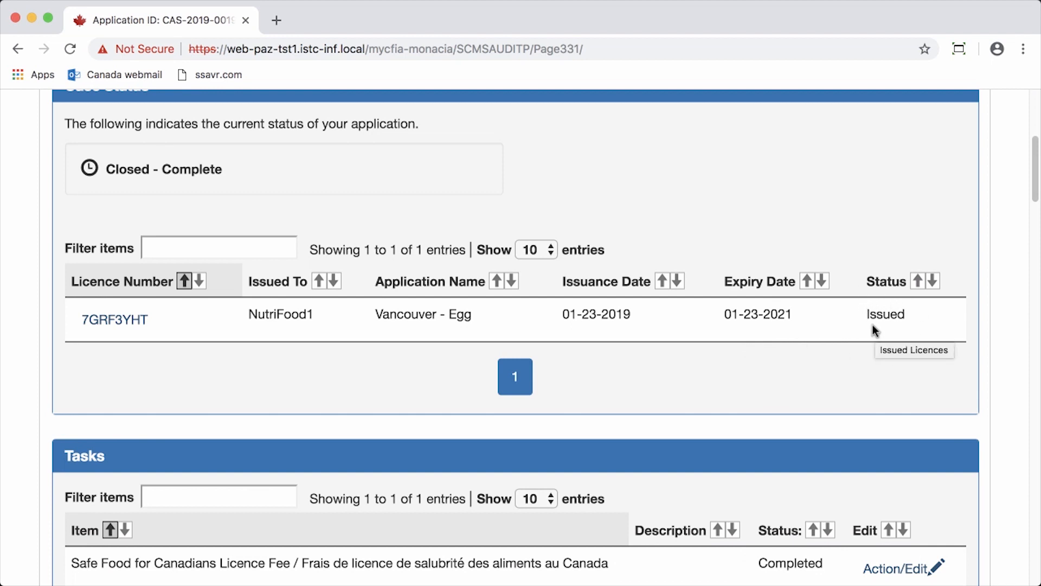
pyautogui.scroll(-5, 386, 326)
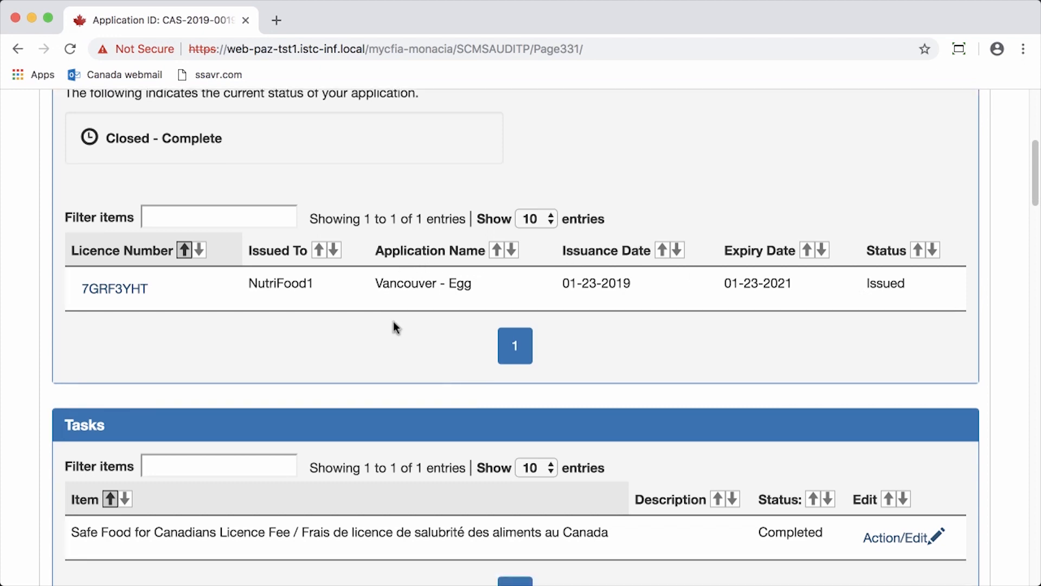
pyautogui.scroll(-20, 450, 308)
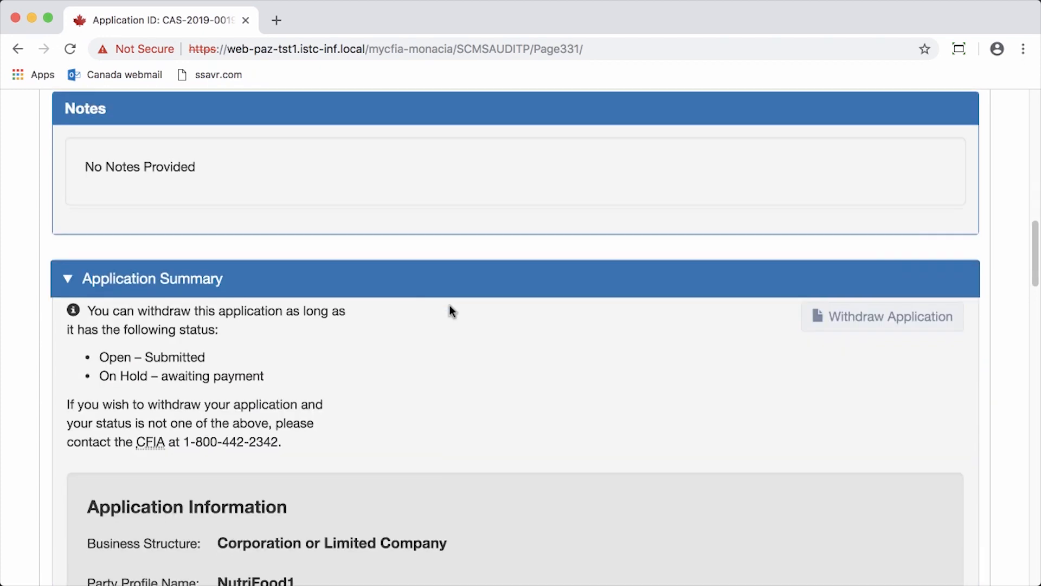
pyautogui.scroll(-17, 450, 307)
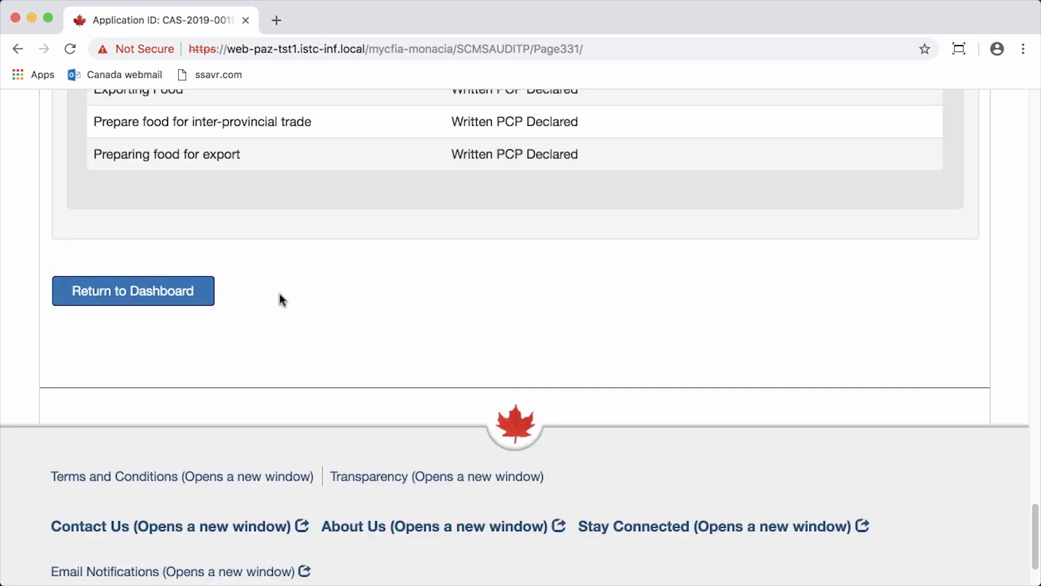
pyautogui.click(186, 301)
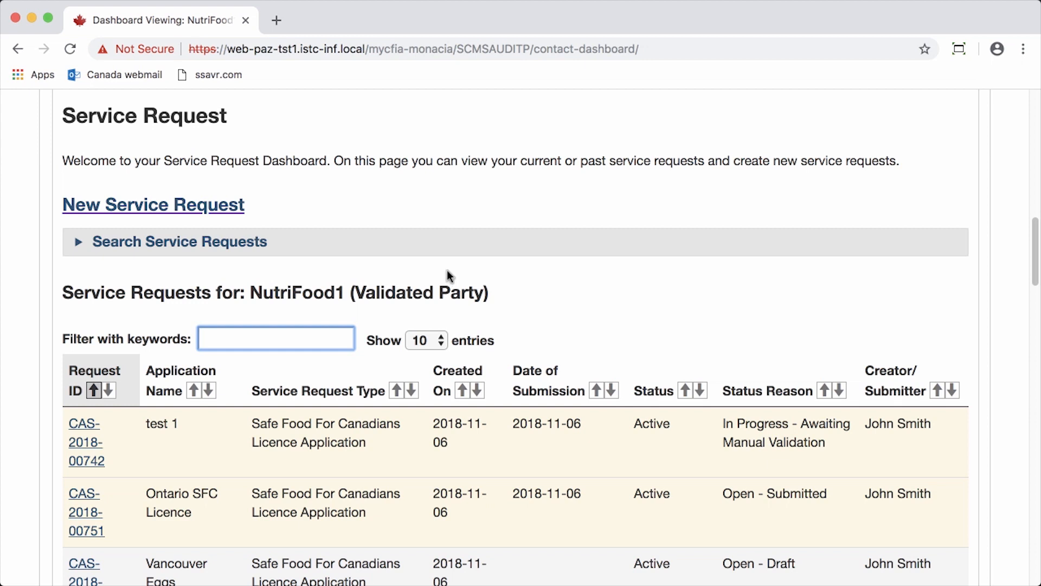
# From the NutriFood1 party's issued permissions, open the licence issued for the Vancouver - Egg application
pyautogui.scroll(-2, 587, 261)
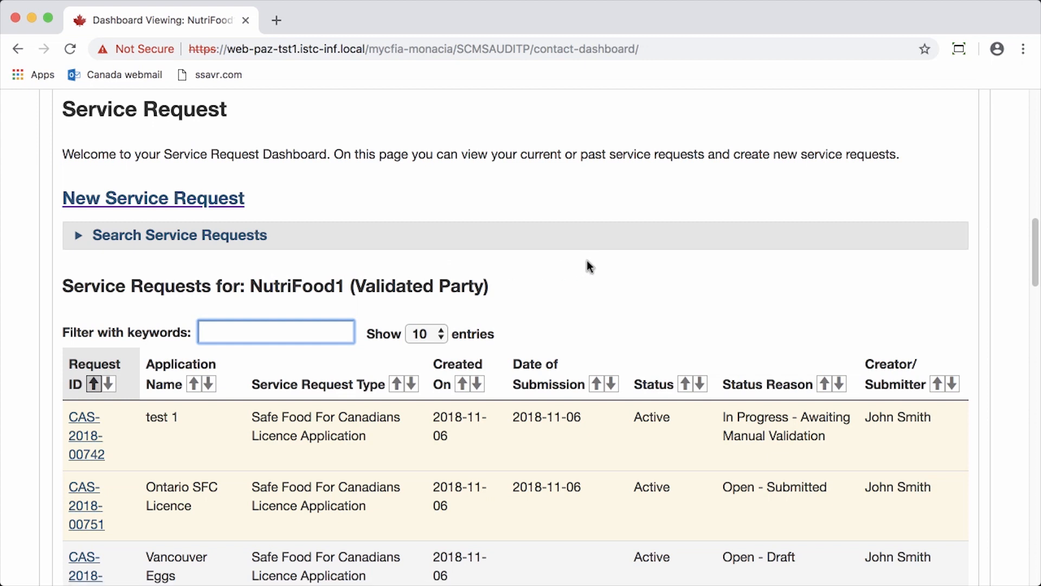
pyautogui.scroll(-2, 598, 255)
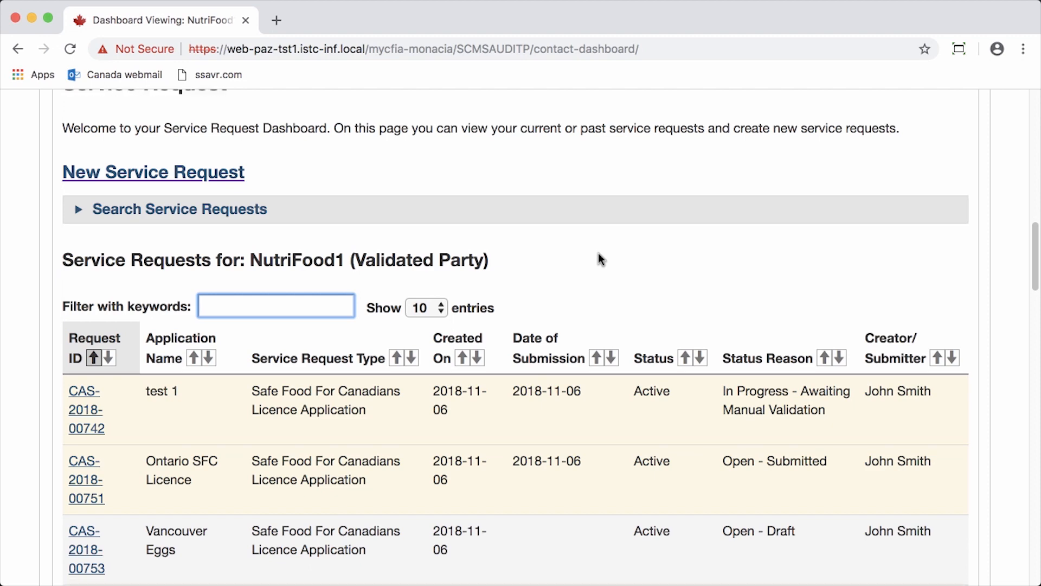
pyautogui.scroll(10, 598, 253)
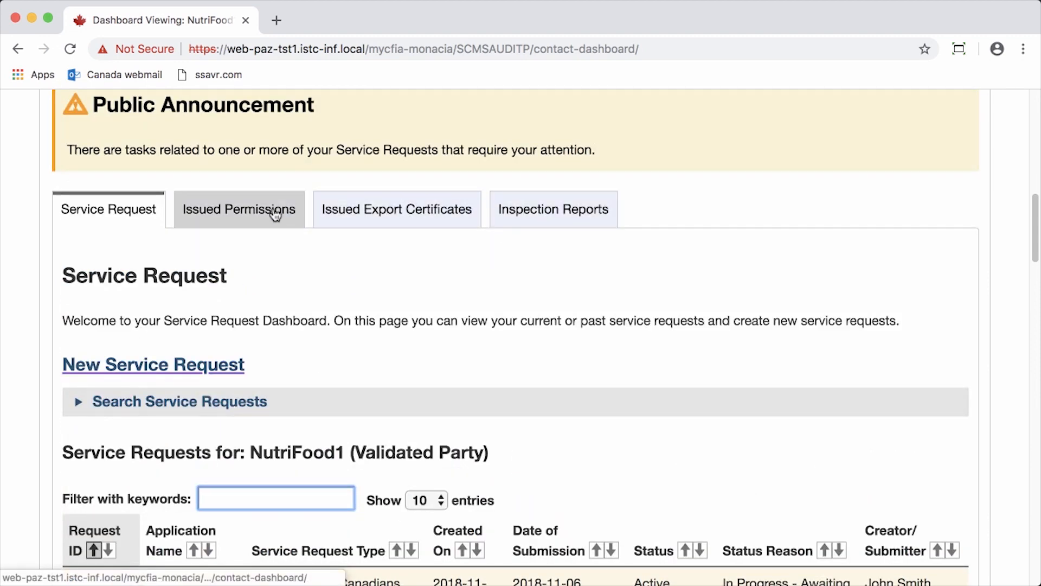
pyautogui.click(253, 210)
pyautogui.scroll(-3, 408, 337)
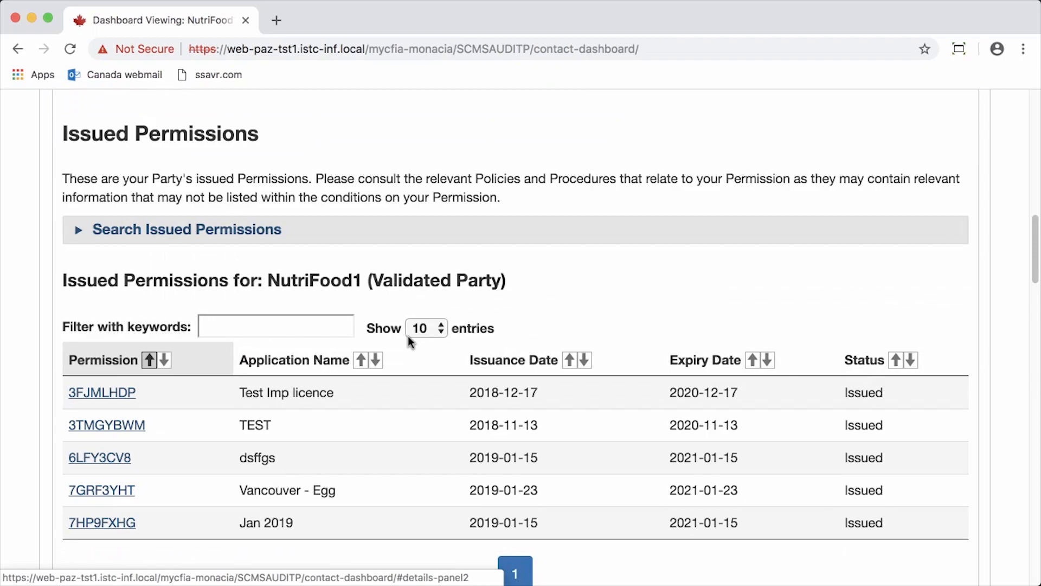
pyautogui.click(121, 487)
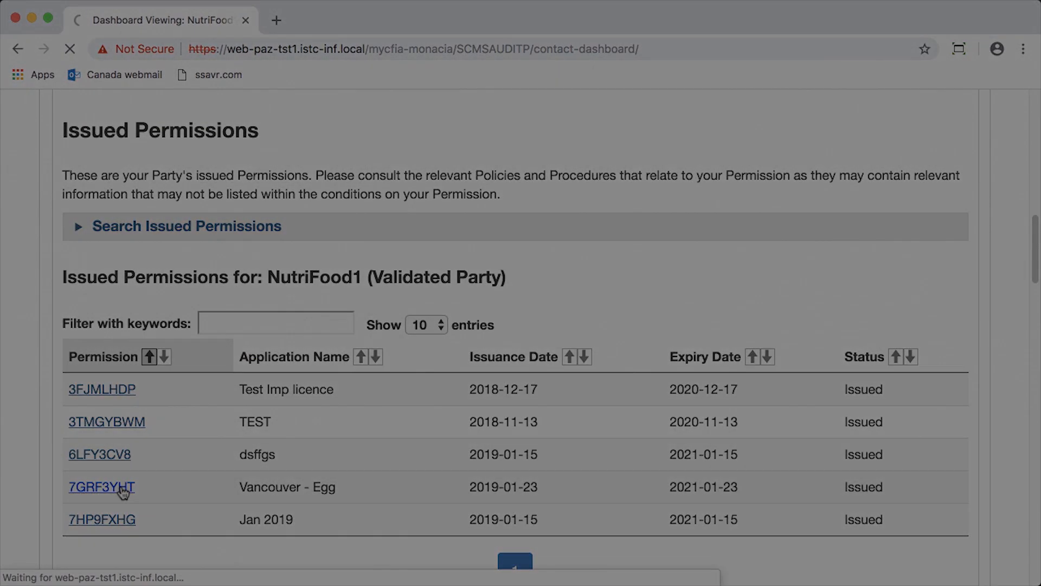